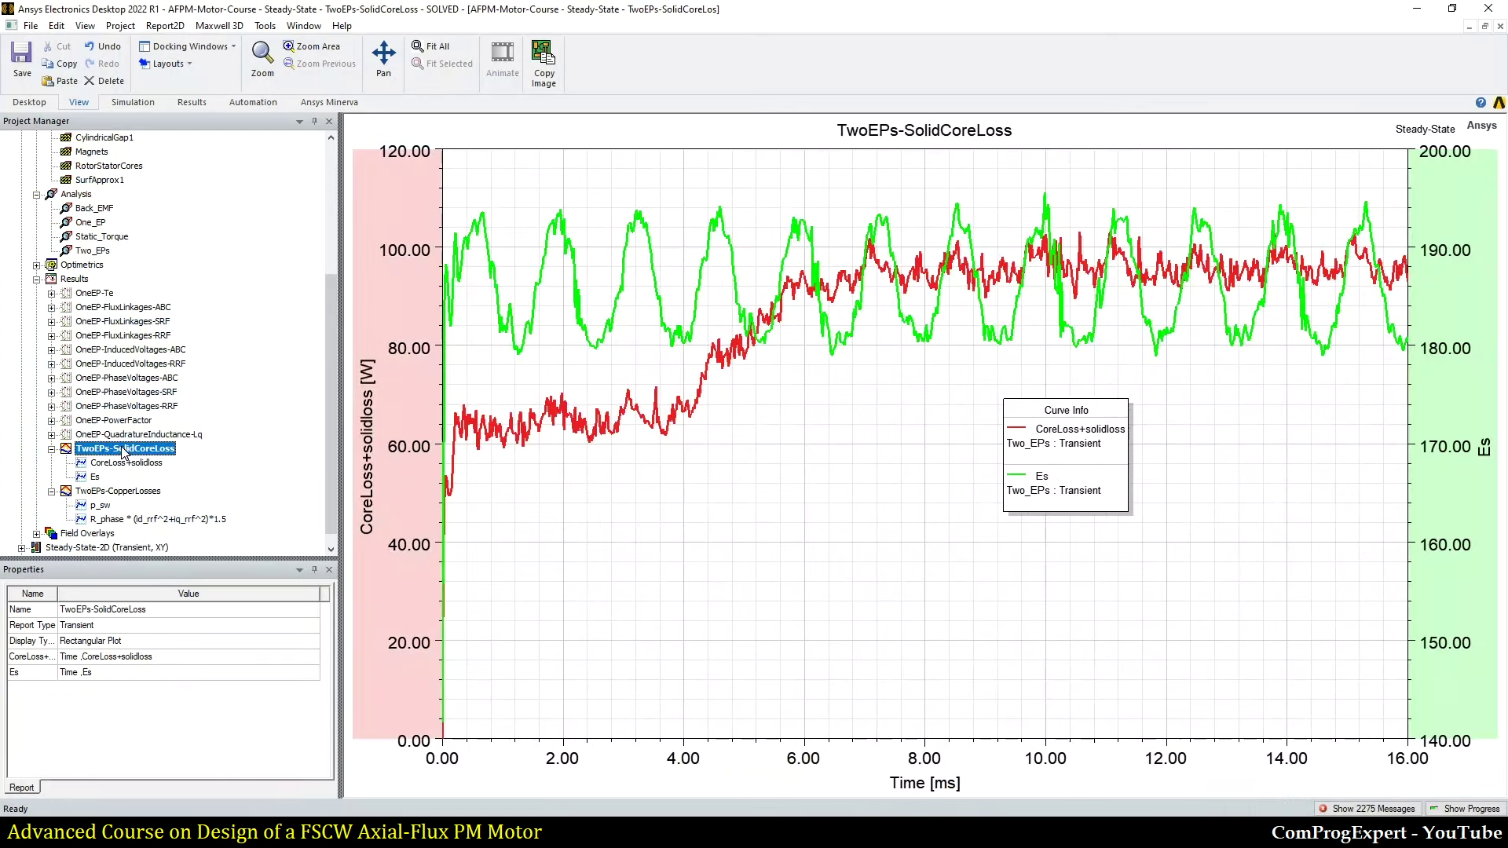
Step: Check the CoreLoss+solidloss trace settings in its Report dialog, then close the dialog
click(93, 477)
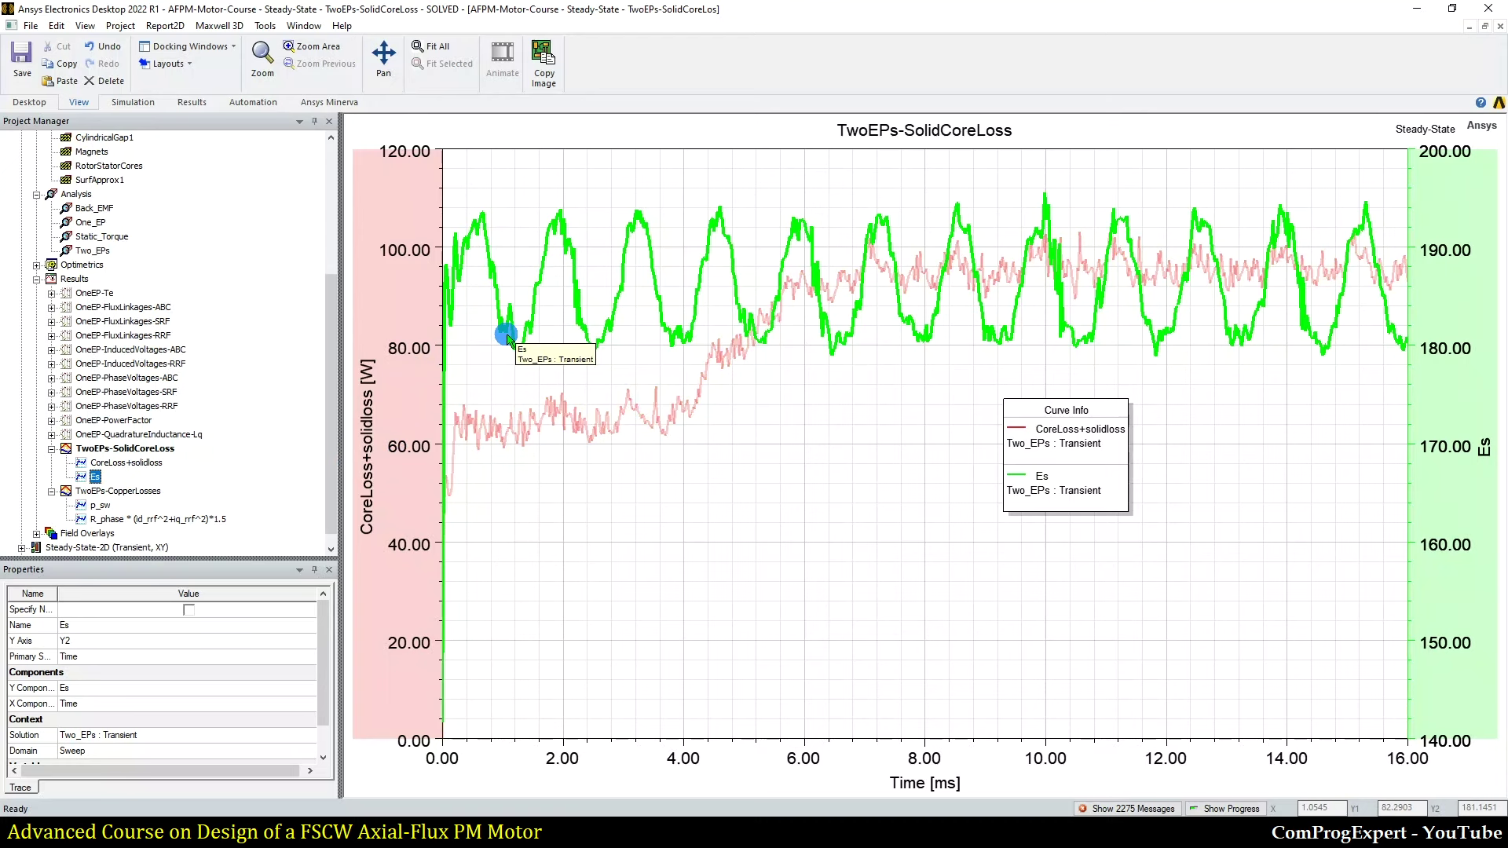
click(123, 464)
double_click(124, 464)
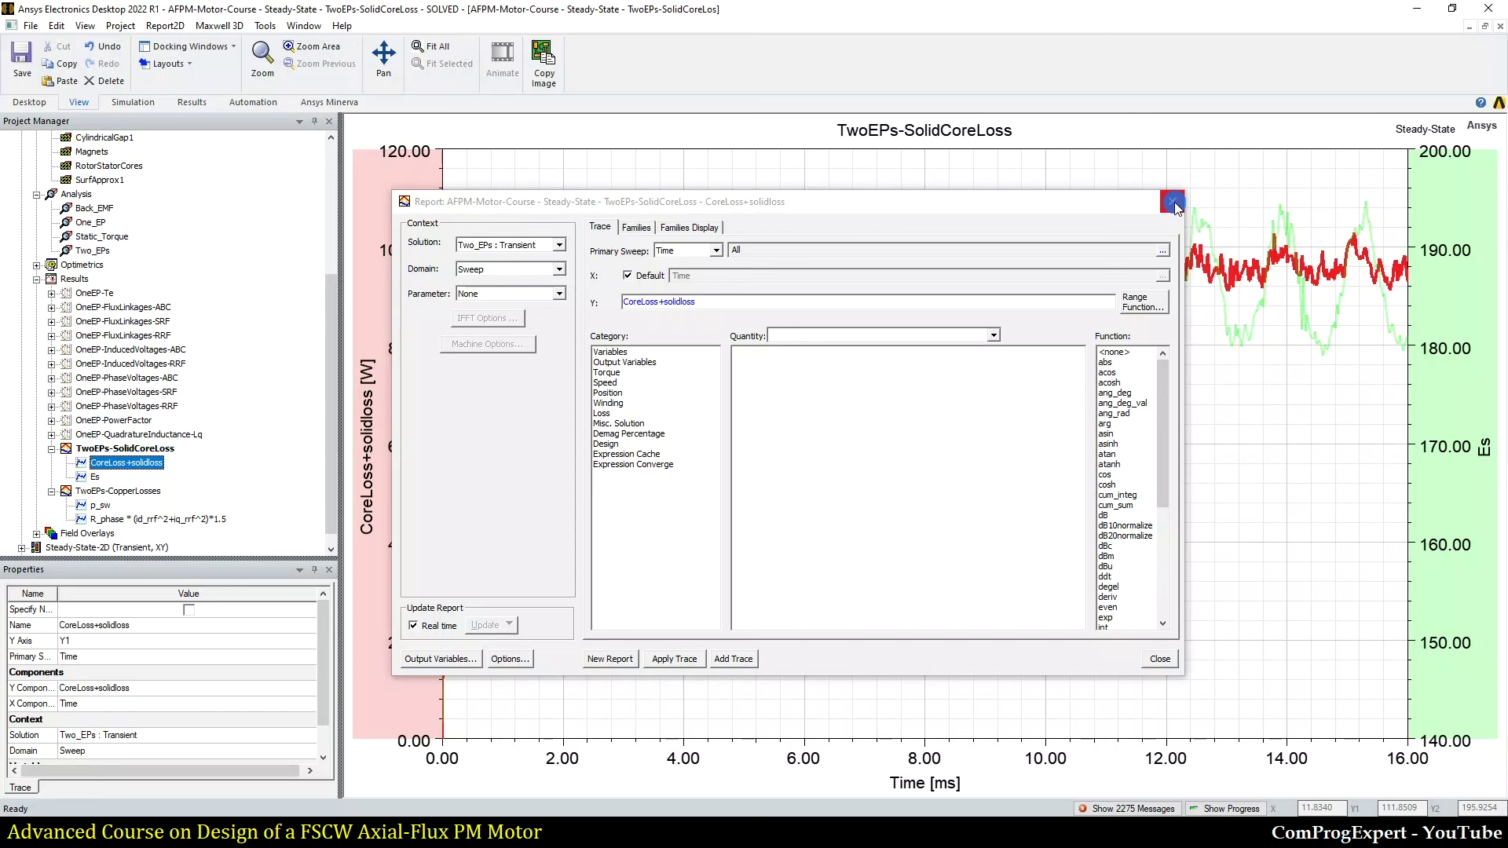
click(1172, 201)
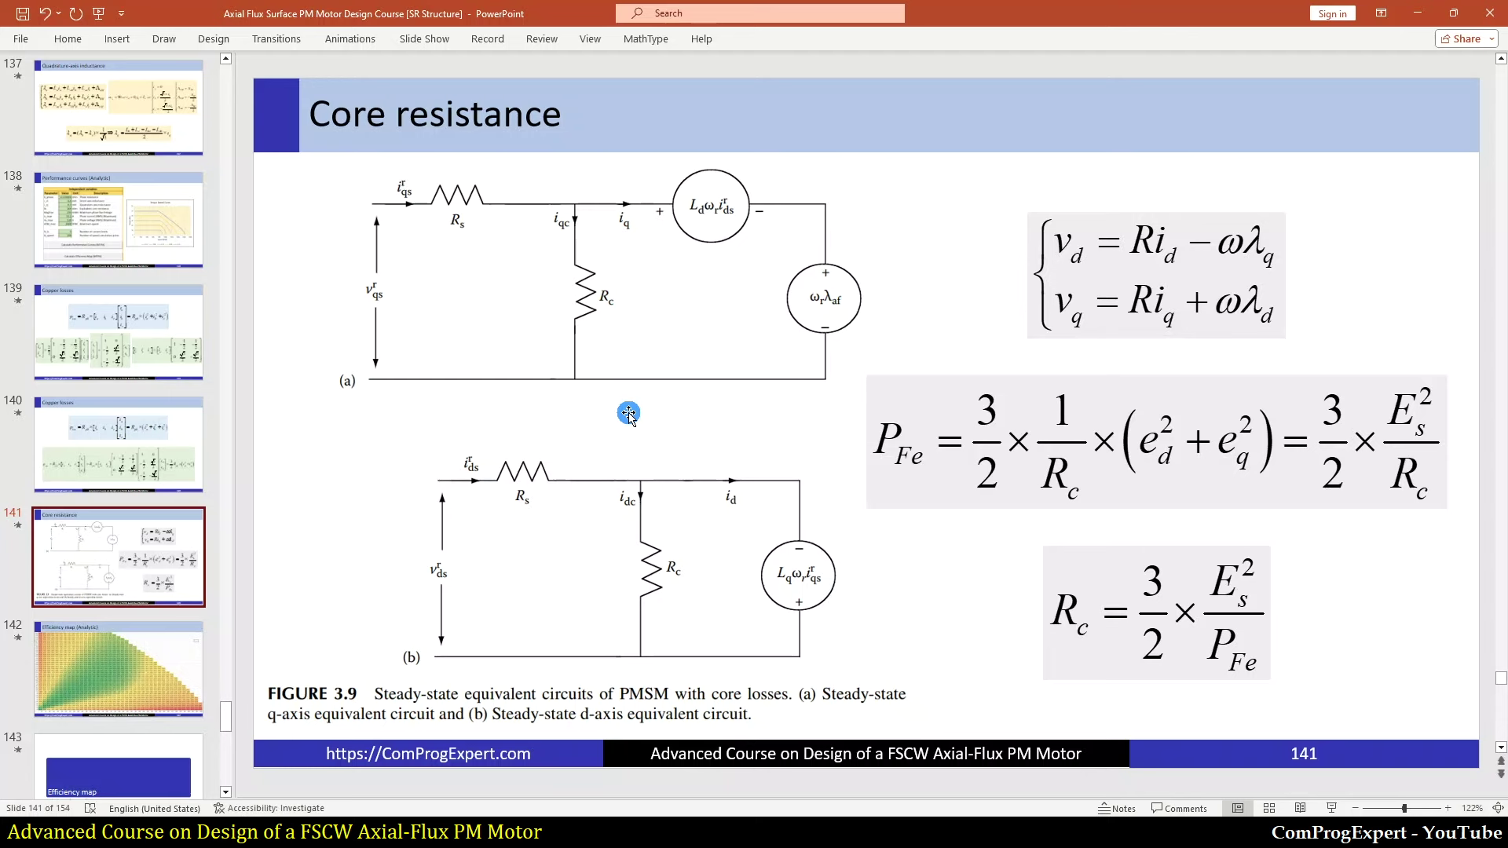
Step: Show the Efficiency map (Analytic) slide 142 and bring the Excel workbook forward
click(137, 640)
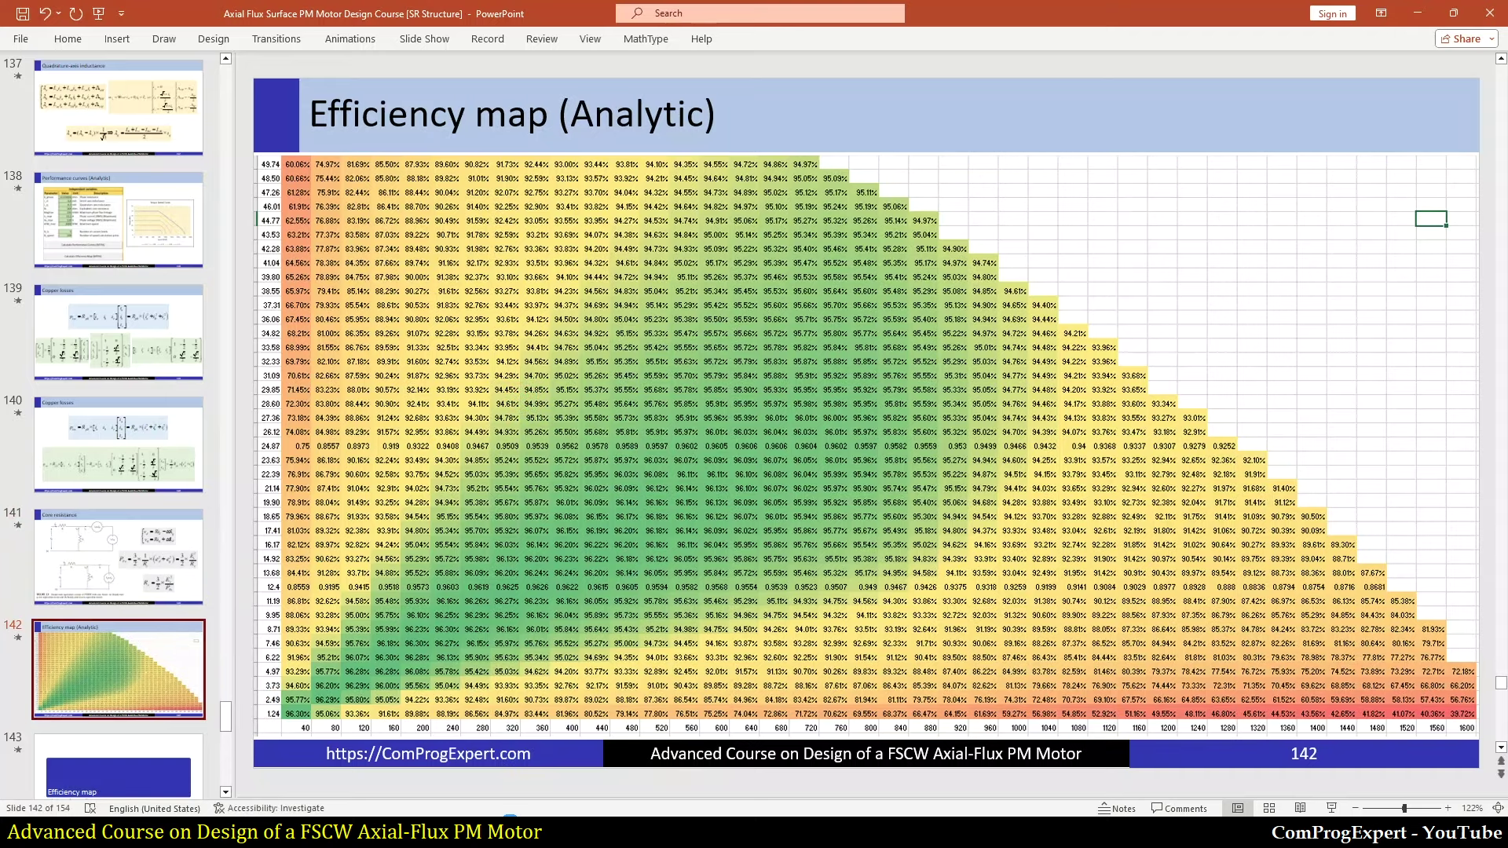
mouse_move(512, 817)
click(459, 775)
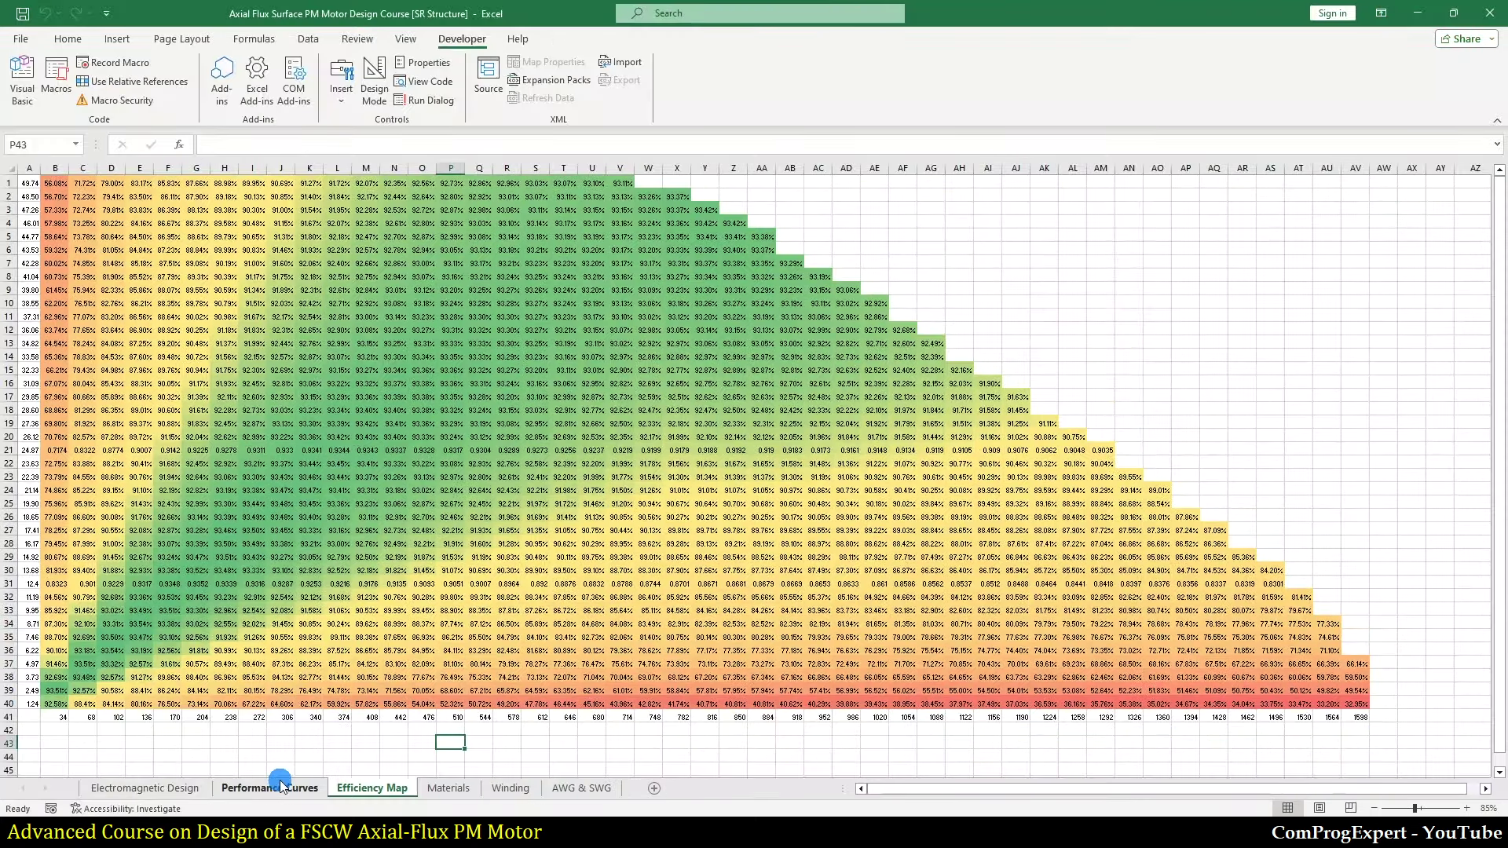
Step: Review the Performance Curves parameters, including Rc at 450 ohm, against the Efficiency Map sheet
click(269, 787)
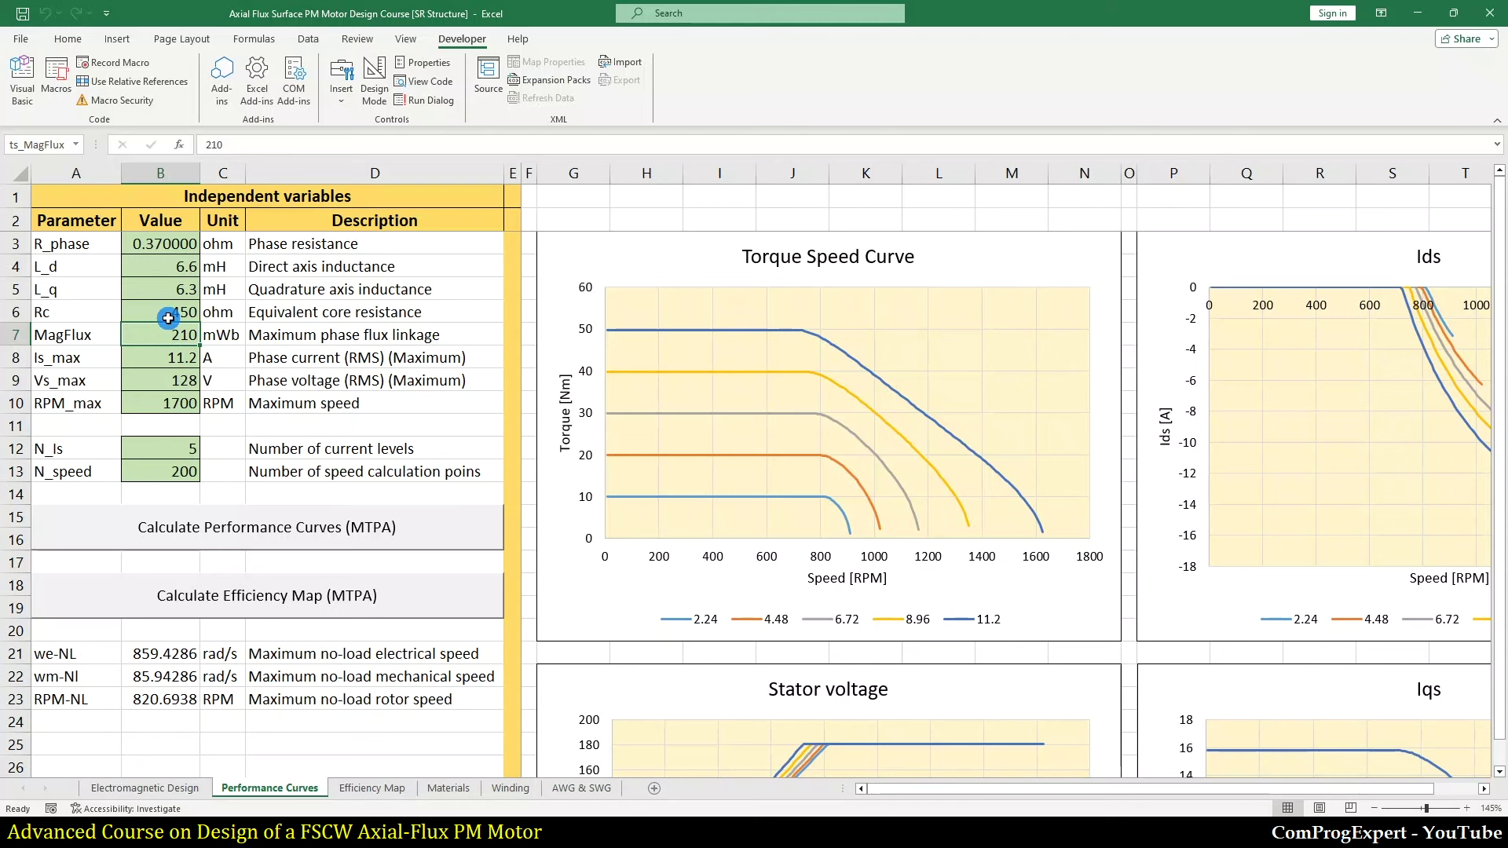
ctrl+scroll(171, 327, down, 1)
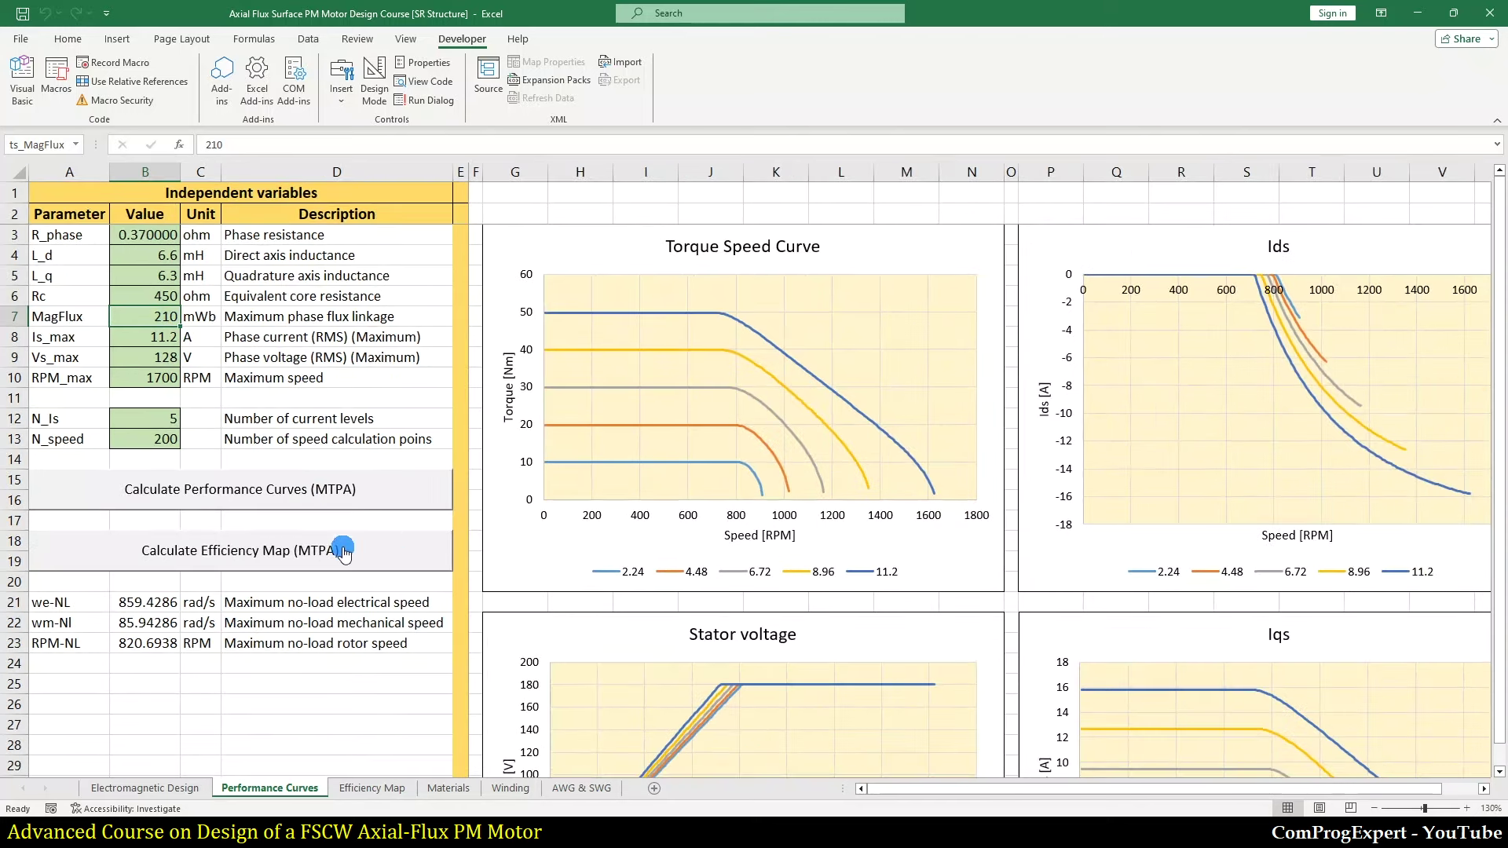
click(363, 788)
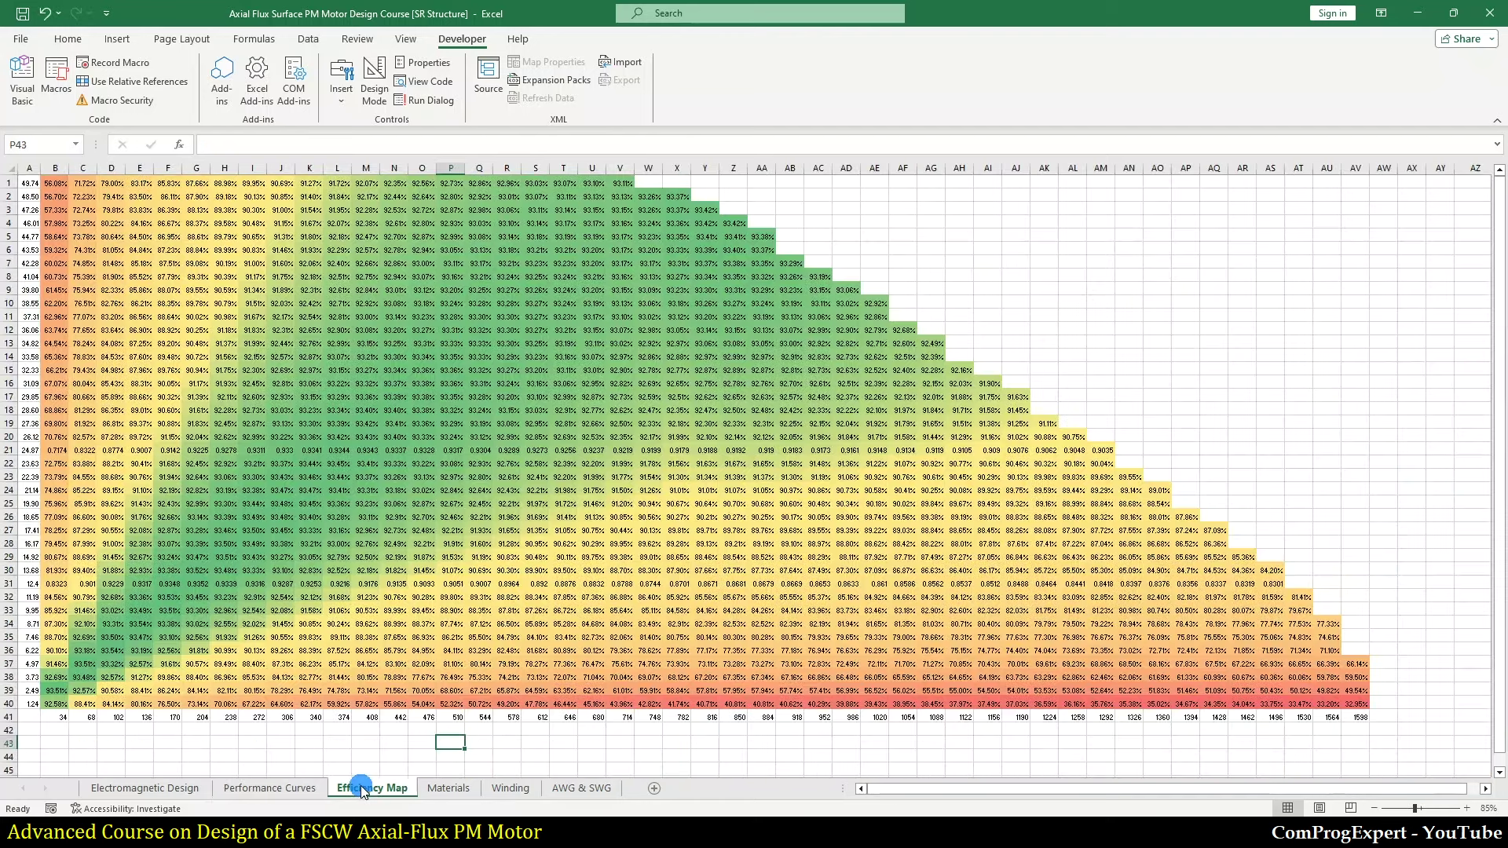
click(283, 788)
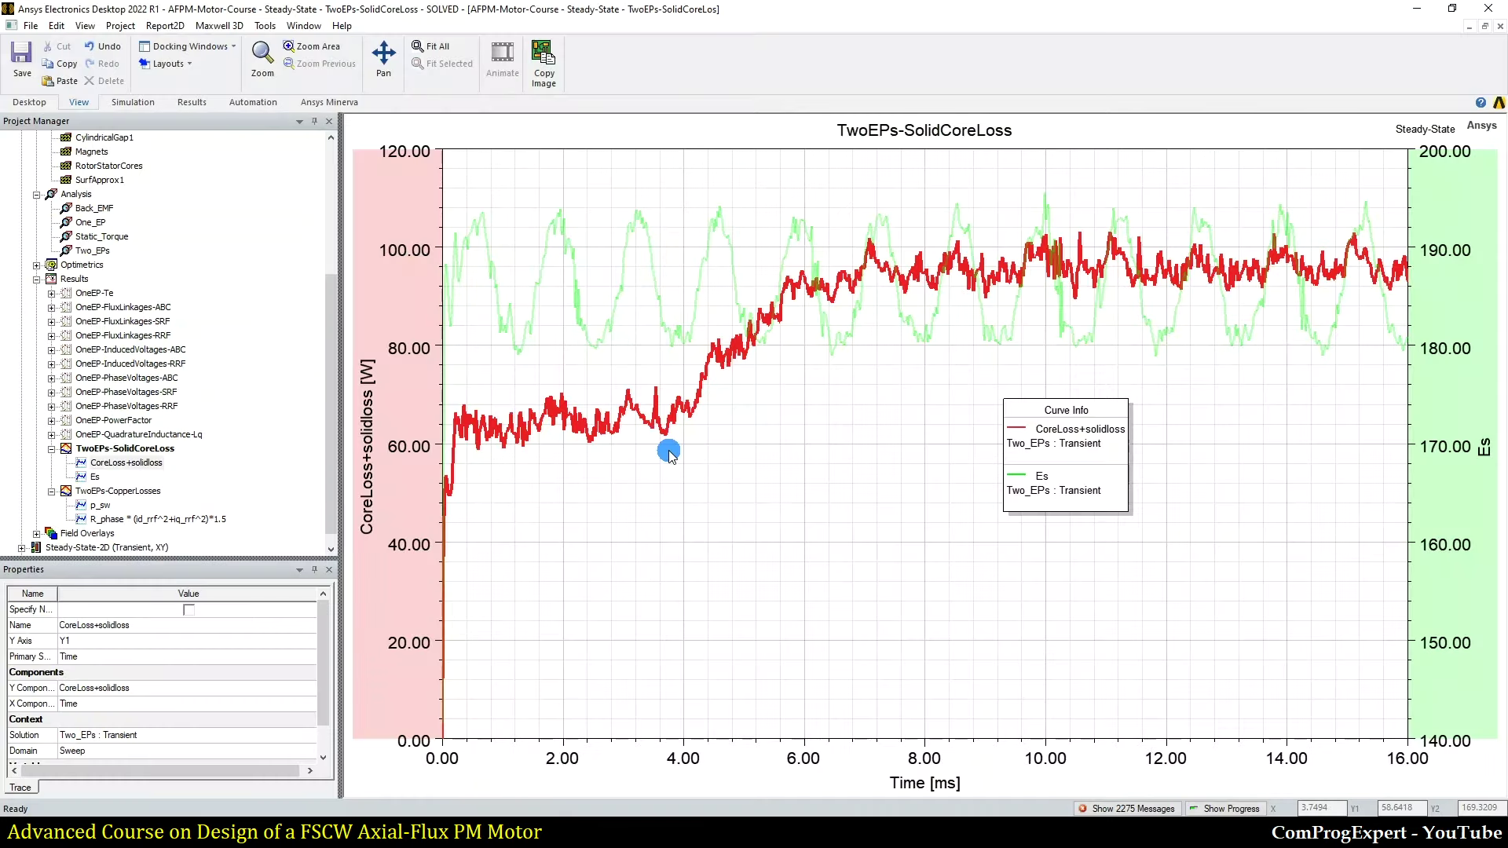
Step: Add an avg trace characteristic over a specified 8–16 ms range to the plot legend
right_click(669, 453)
mouse_move(715, 479)
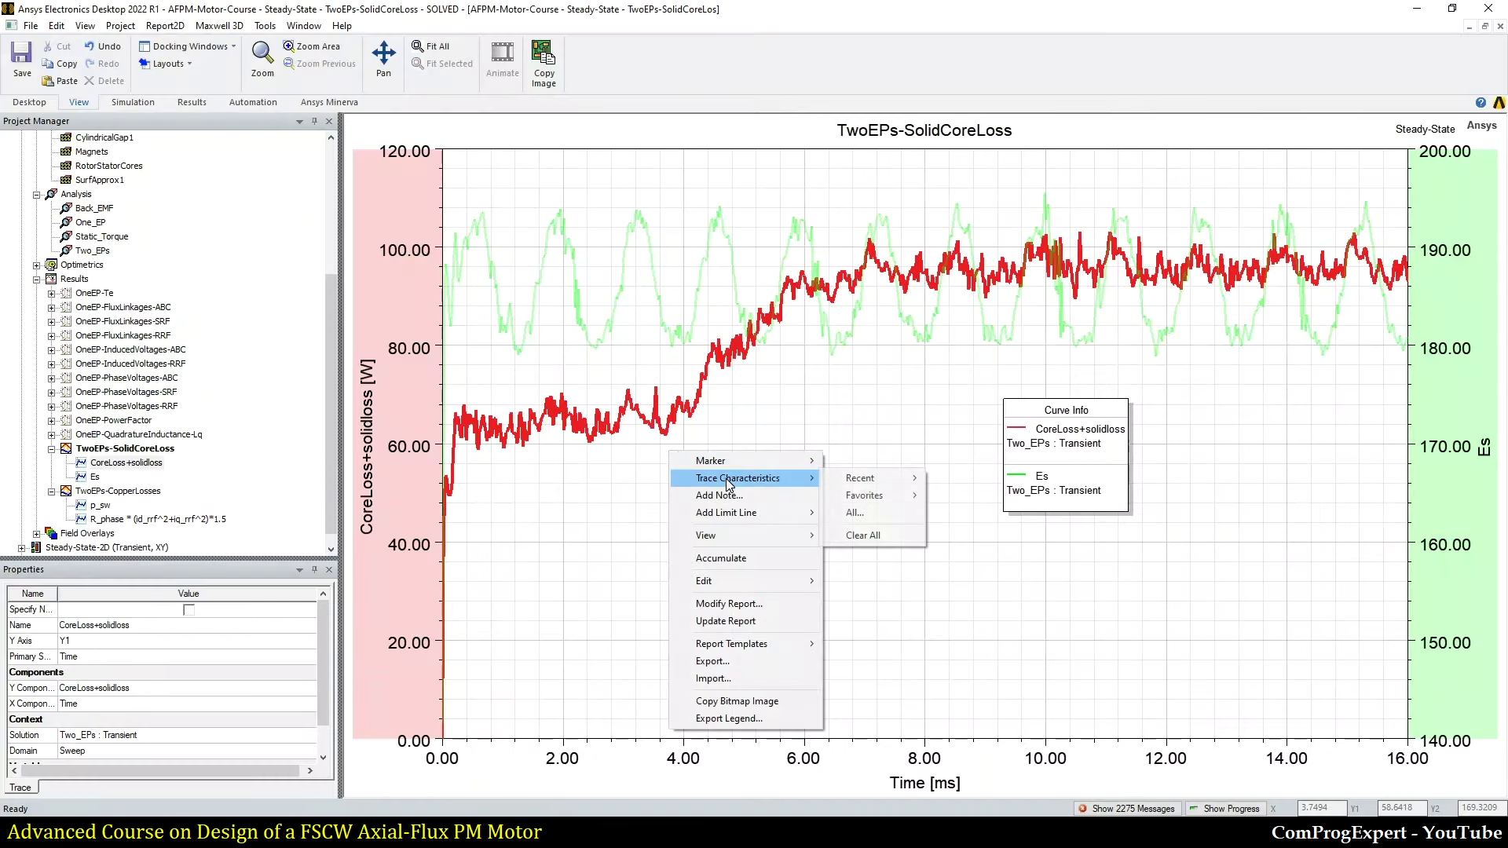
mouse_move(903, 496)
click(855, 512)
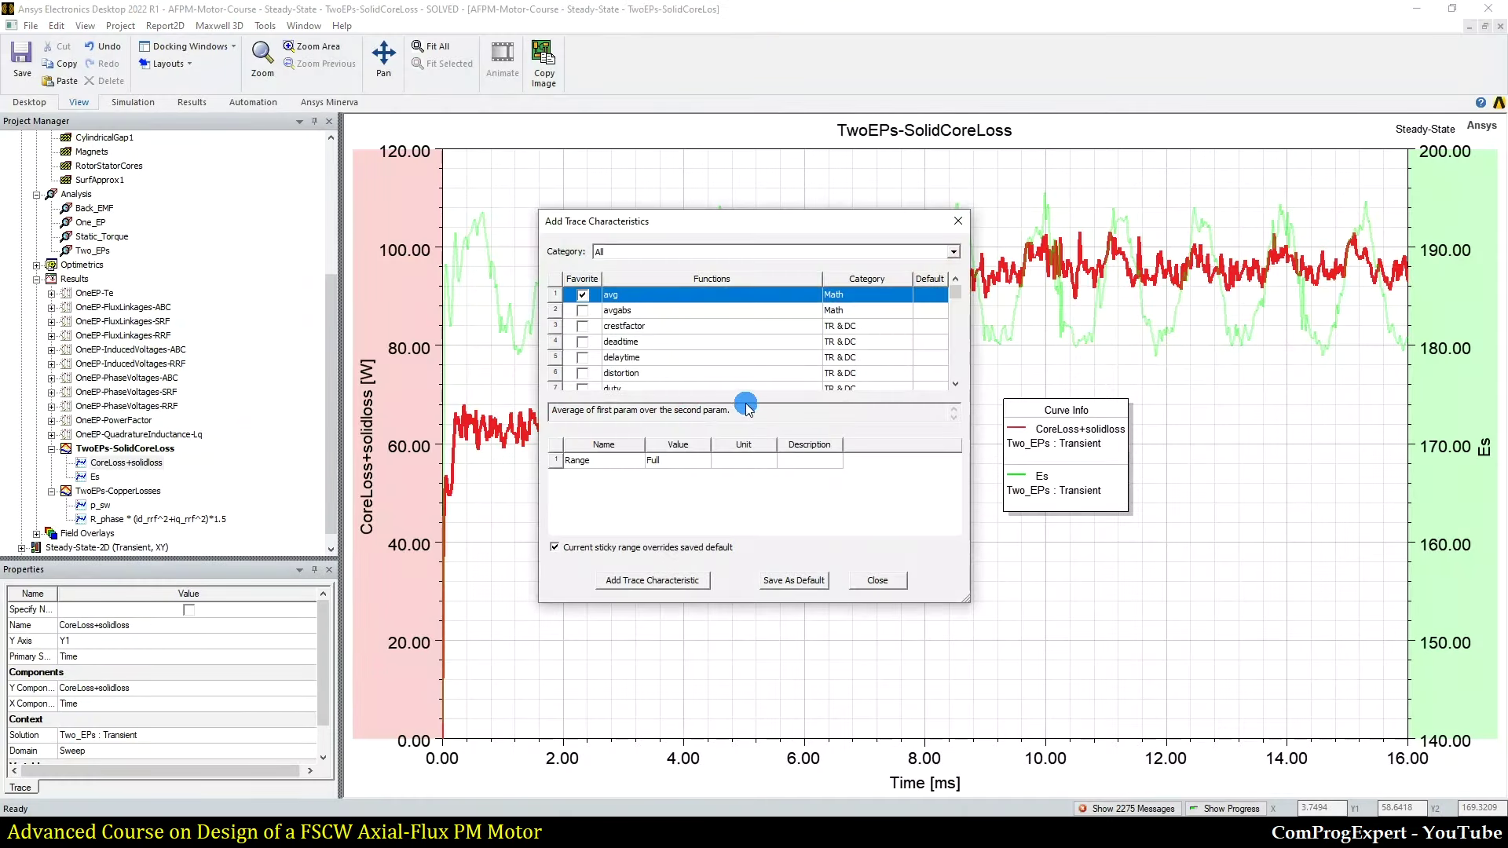
click(676, 461)
click(676, 496)
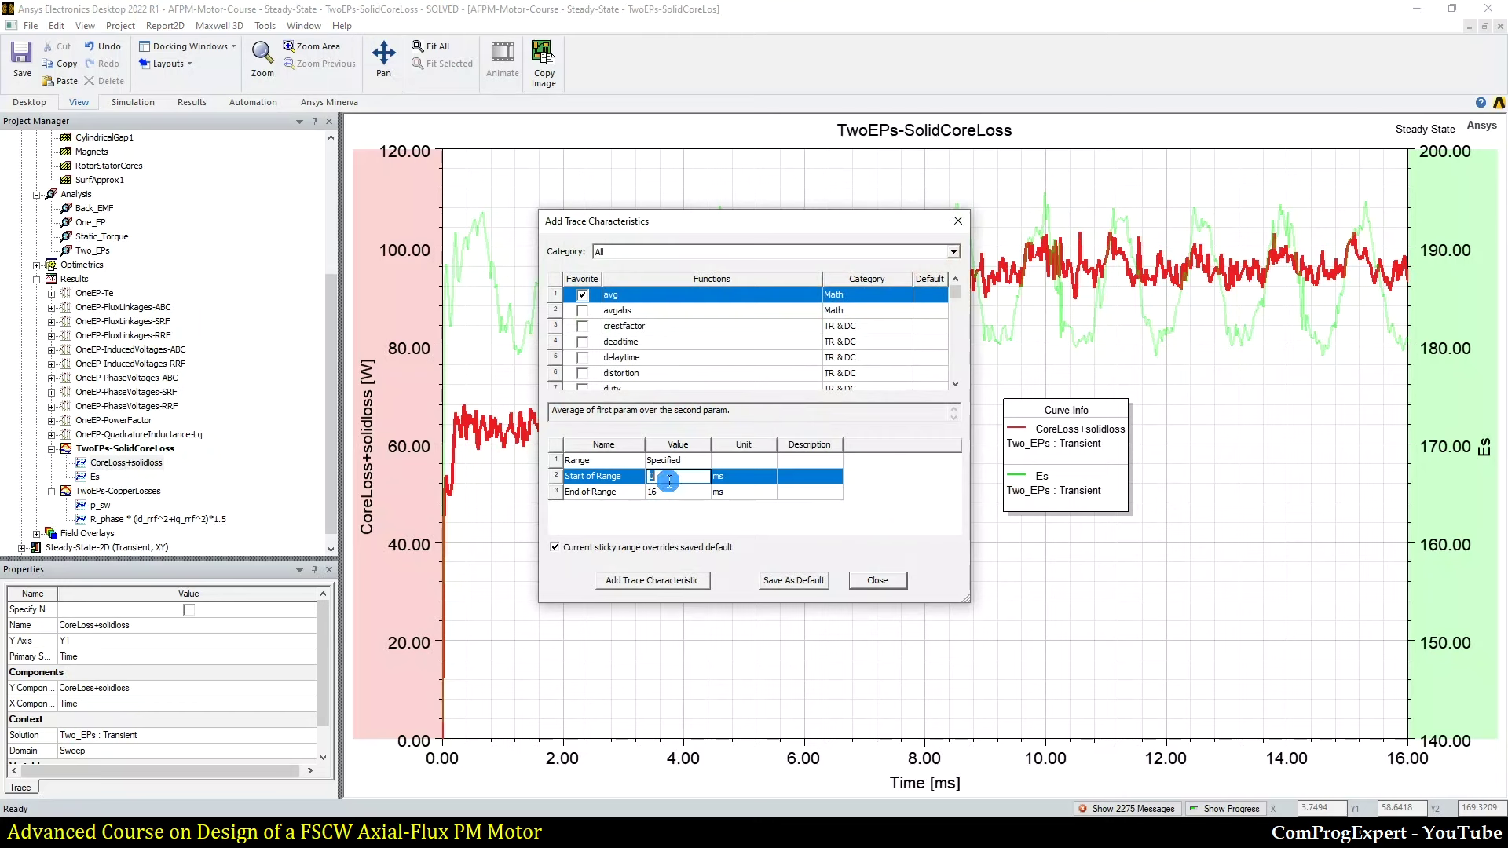
click(669, 487)
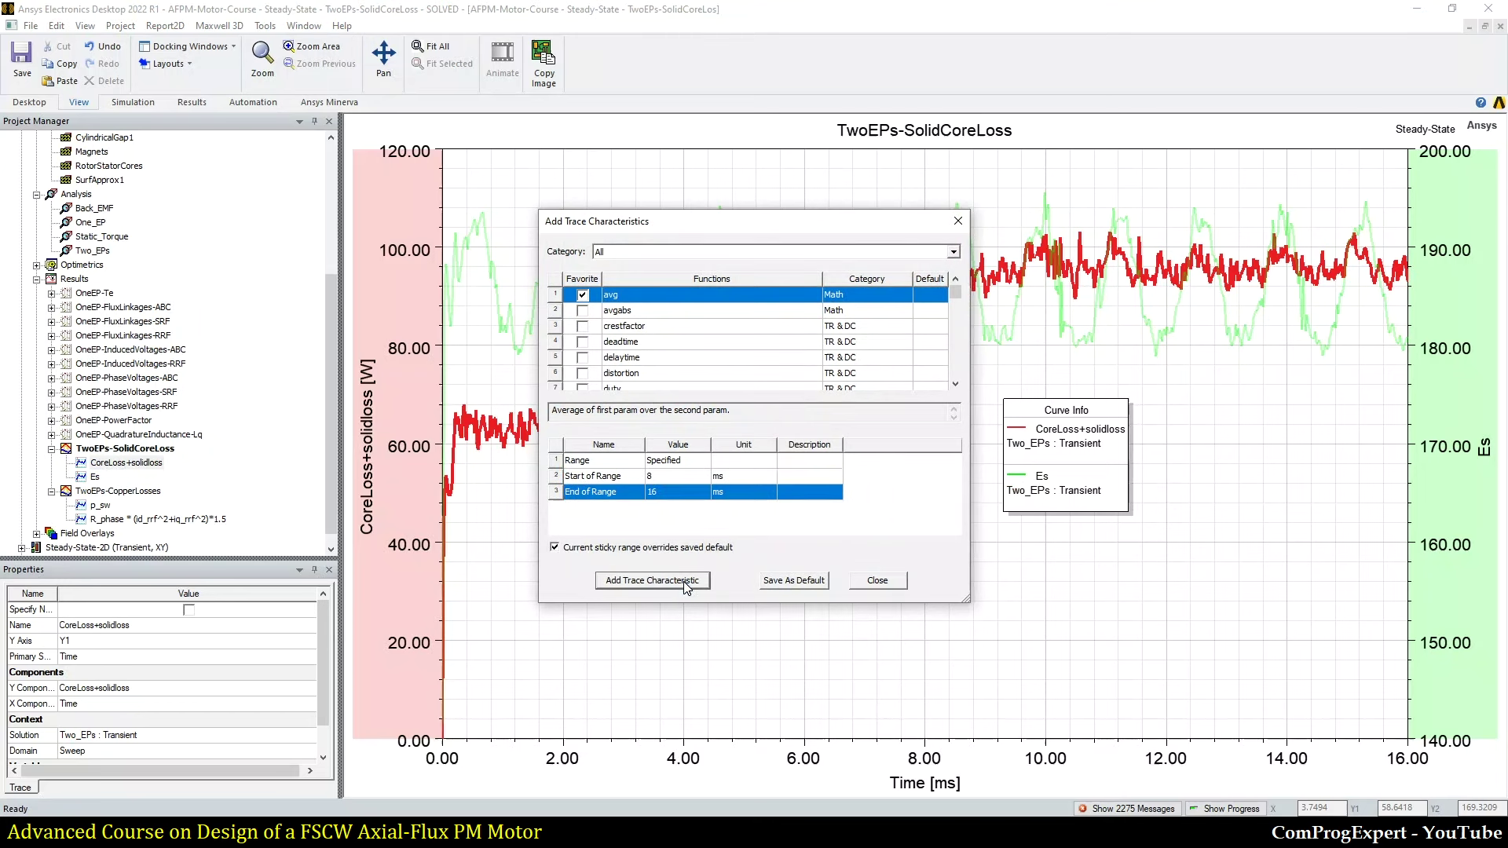
click(651, 580)
click(959, 220)
Step: Move the Curve Info legend toward the plot centre and read the 95.8561 core-loss average, then bring Excel forward
drag(978, 407, 824, 369)
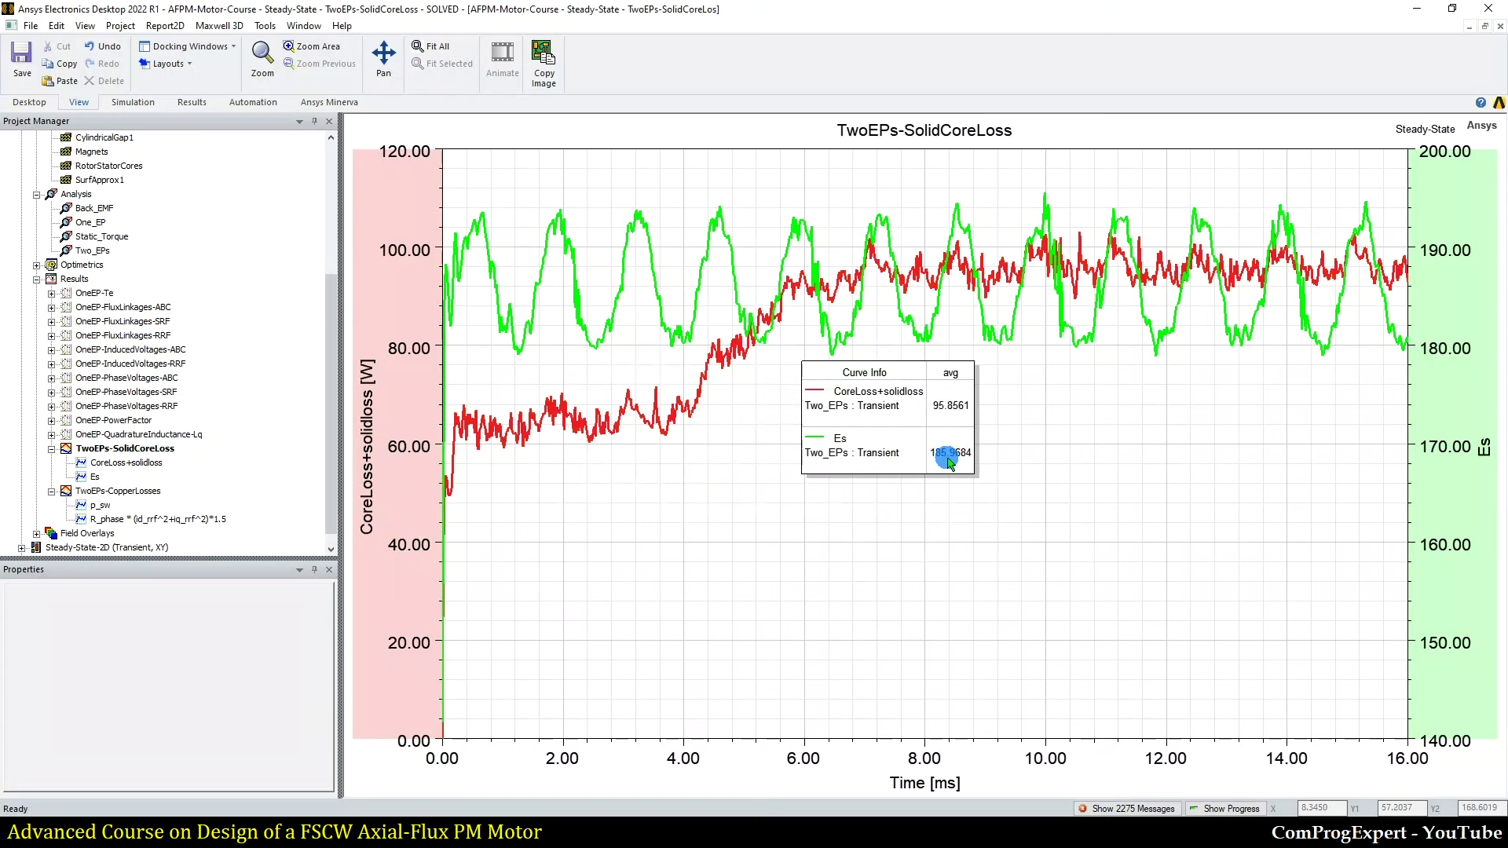
click(950, 404)
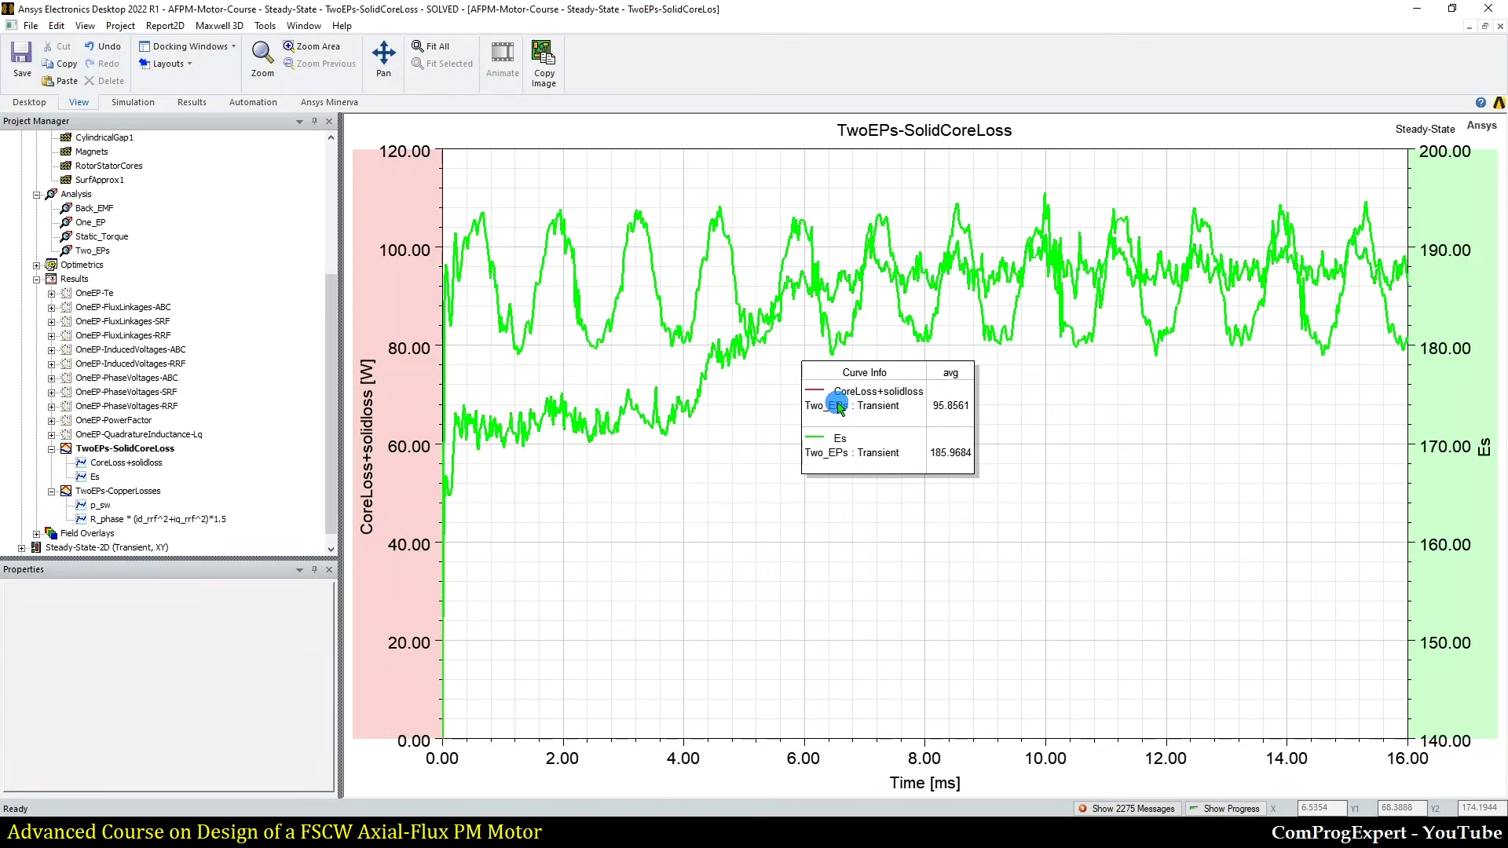
click(598, 624)
mouse_move(519, 834)
click(472, 770)
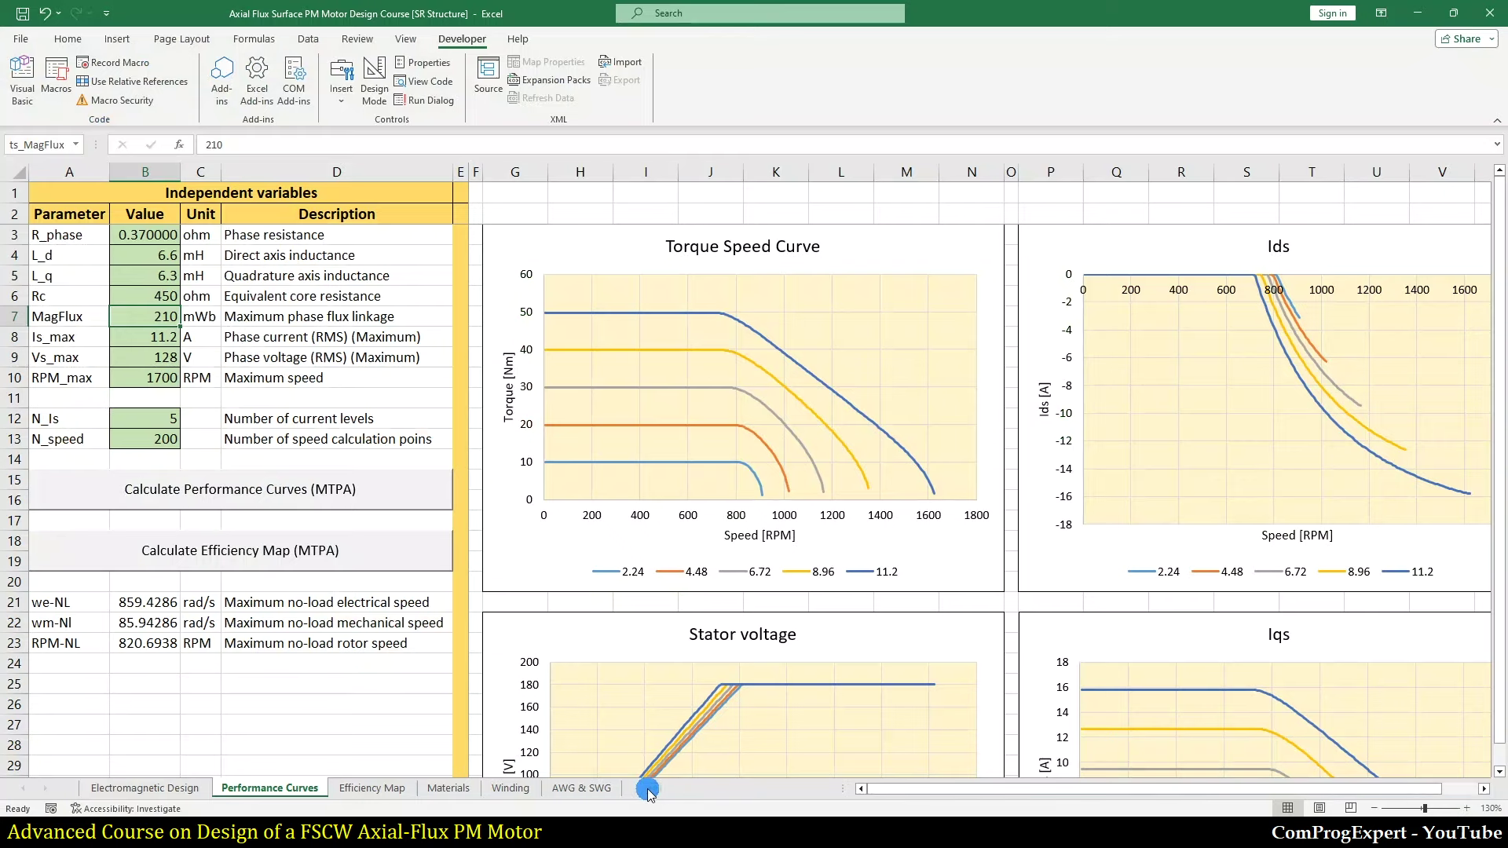
Step: Add a new blank worksheet and review the Rc formula on the Core resistance slide
click(693, 788)
scroll(705, 397, up, 5)
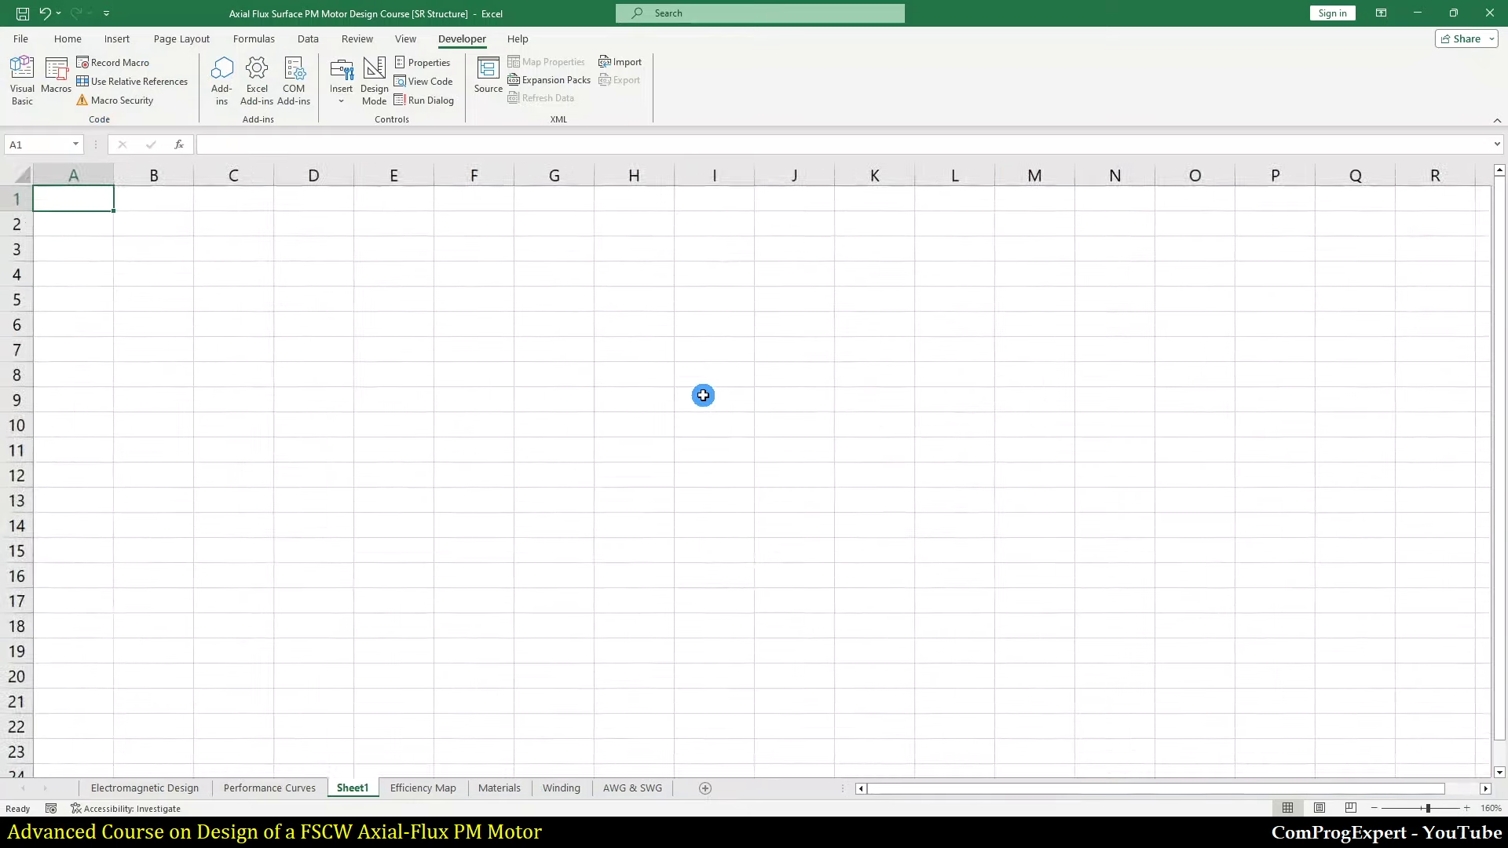
click(370, 833)
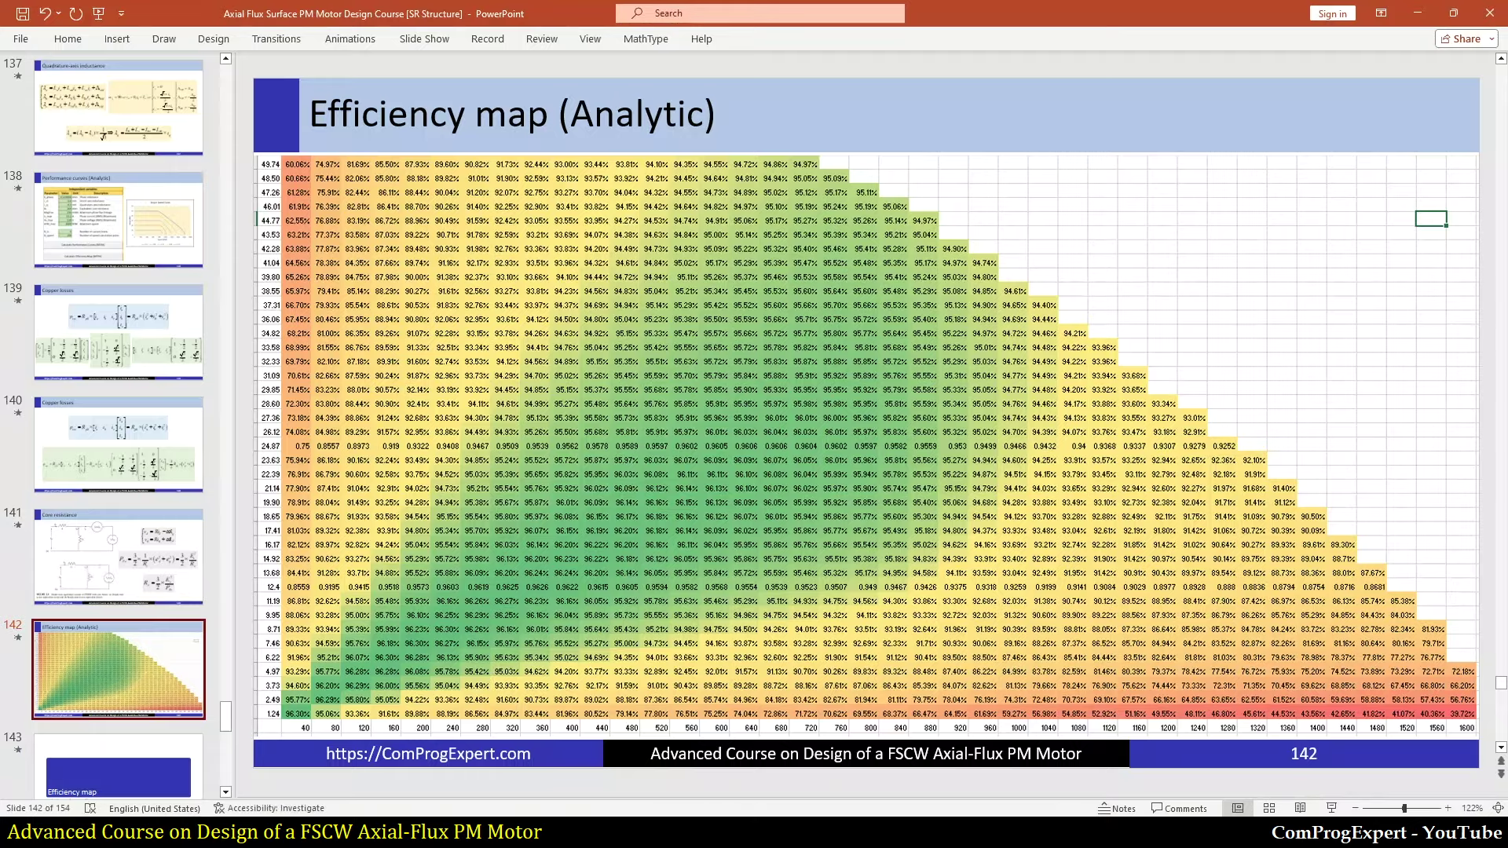
key(Page_Up)
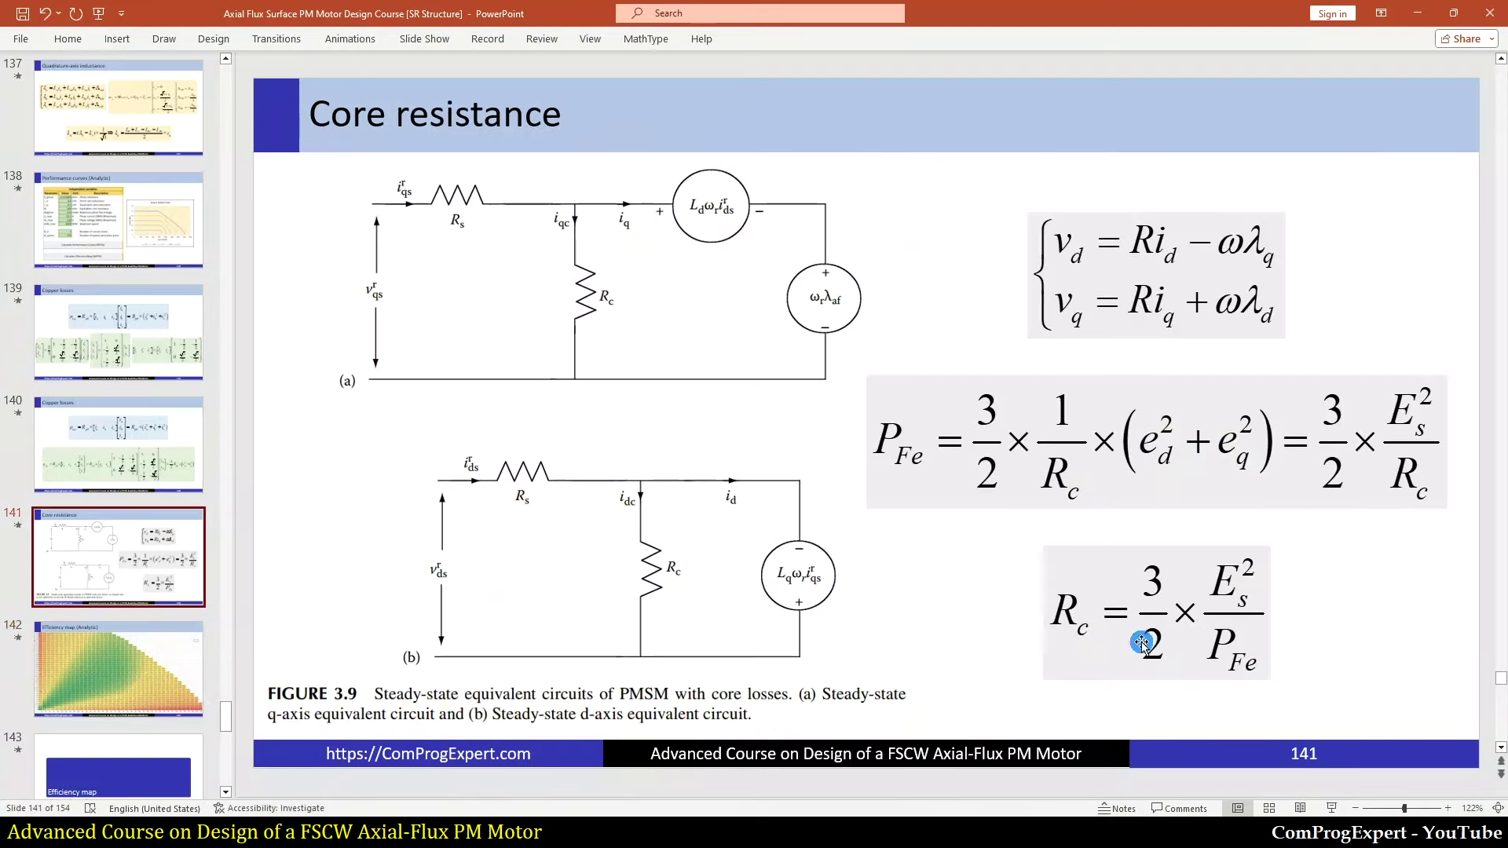
click(354, 832)
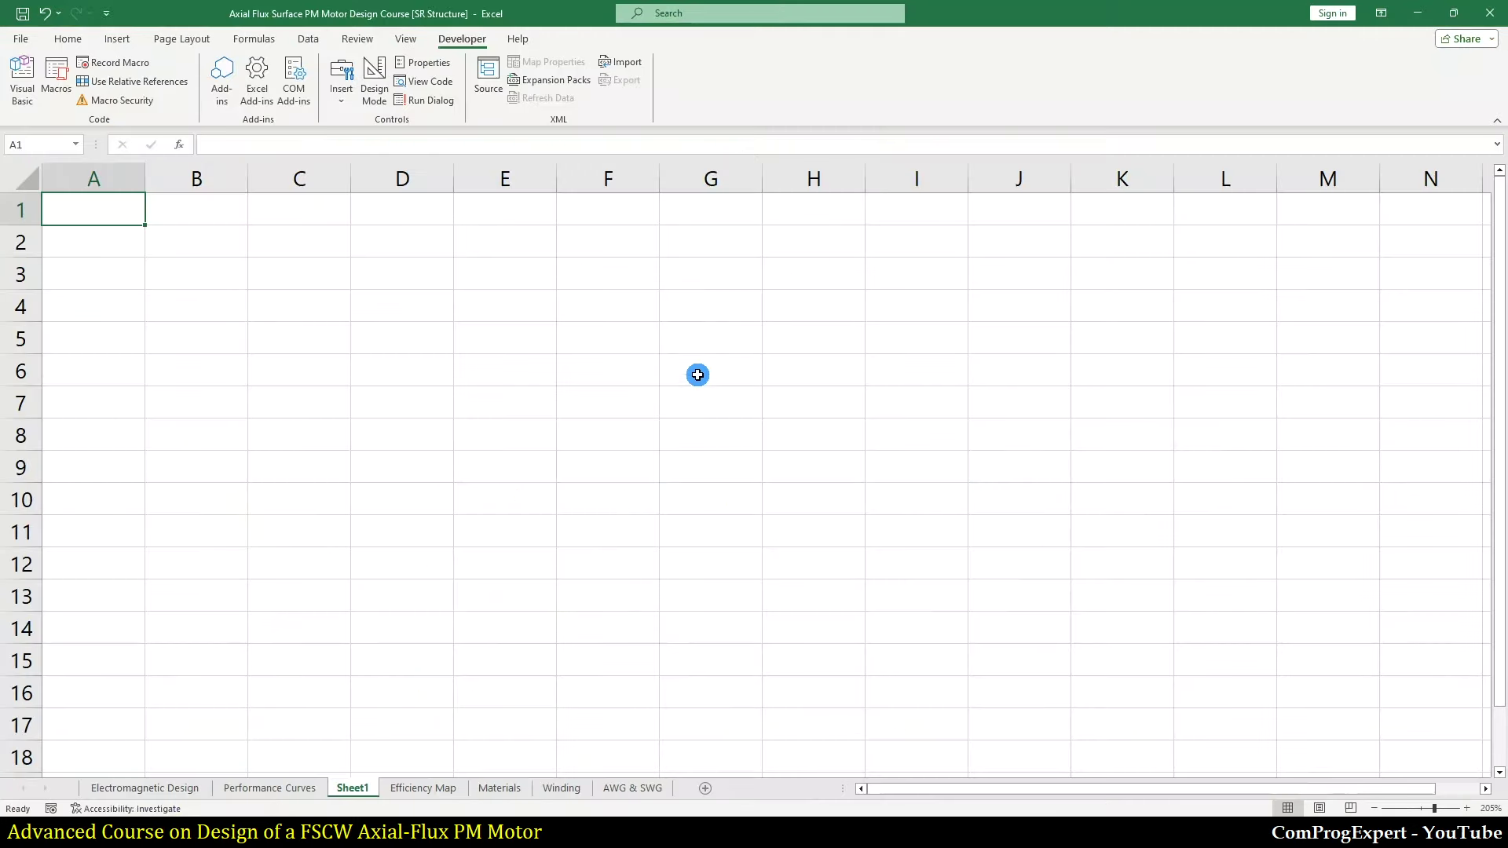
Step: Enter the Es average 186 in G6 and the core loss 96 in G7
click(696, 375)
click(696, 377)
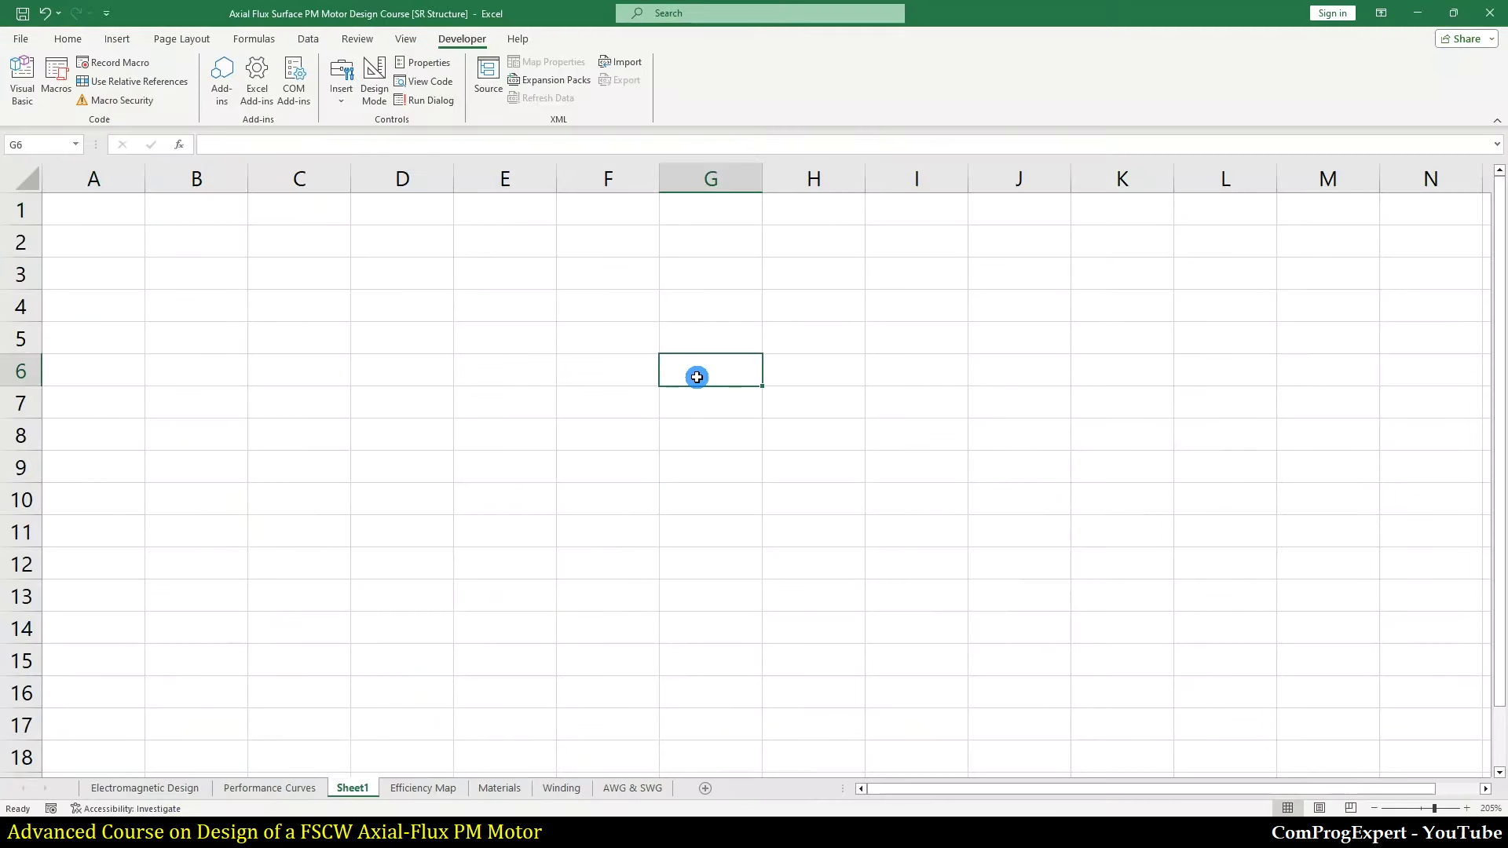
text(186)
key(Return)
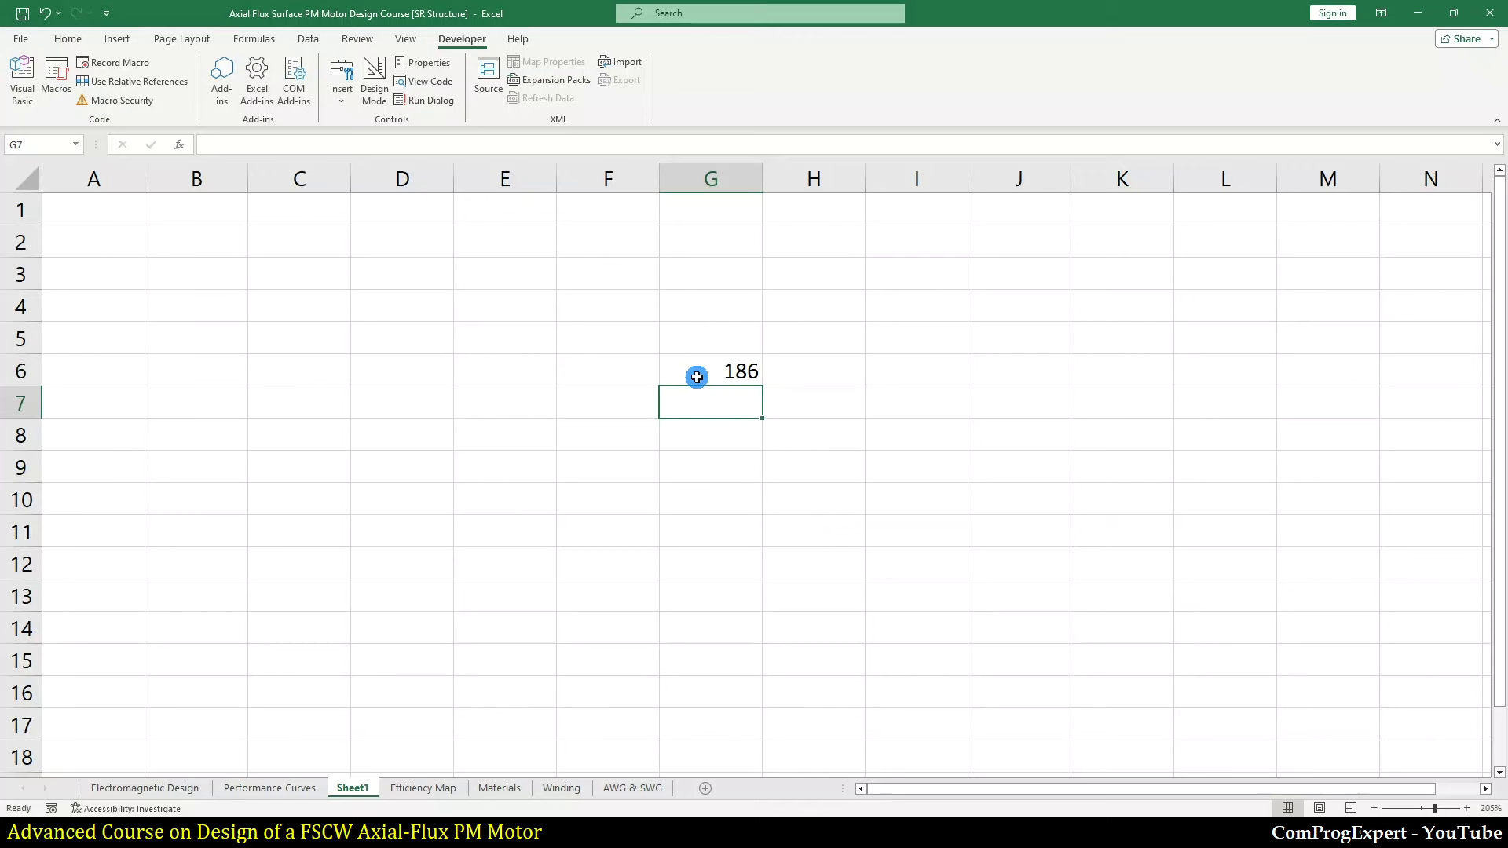
click(550, 833)
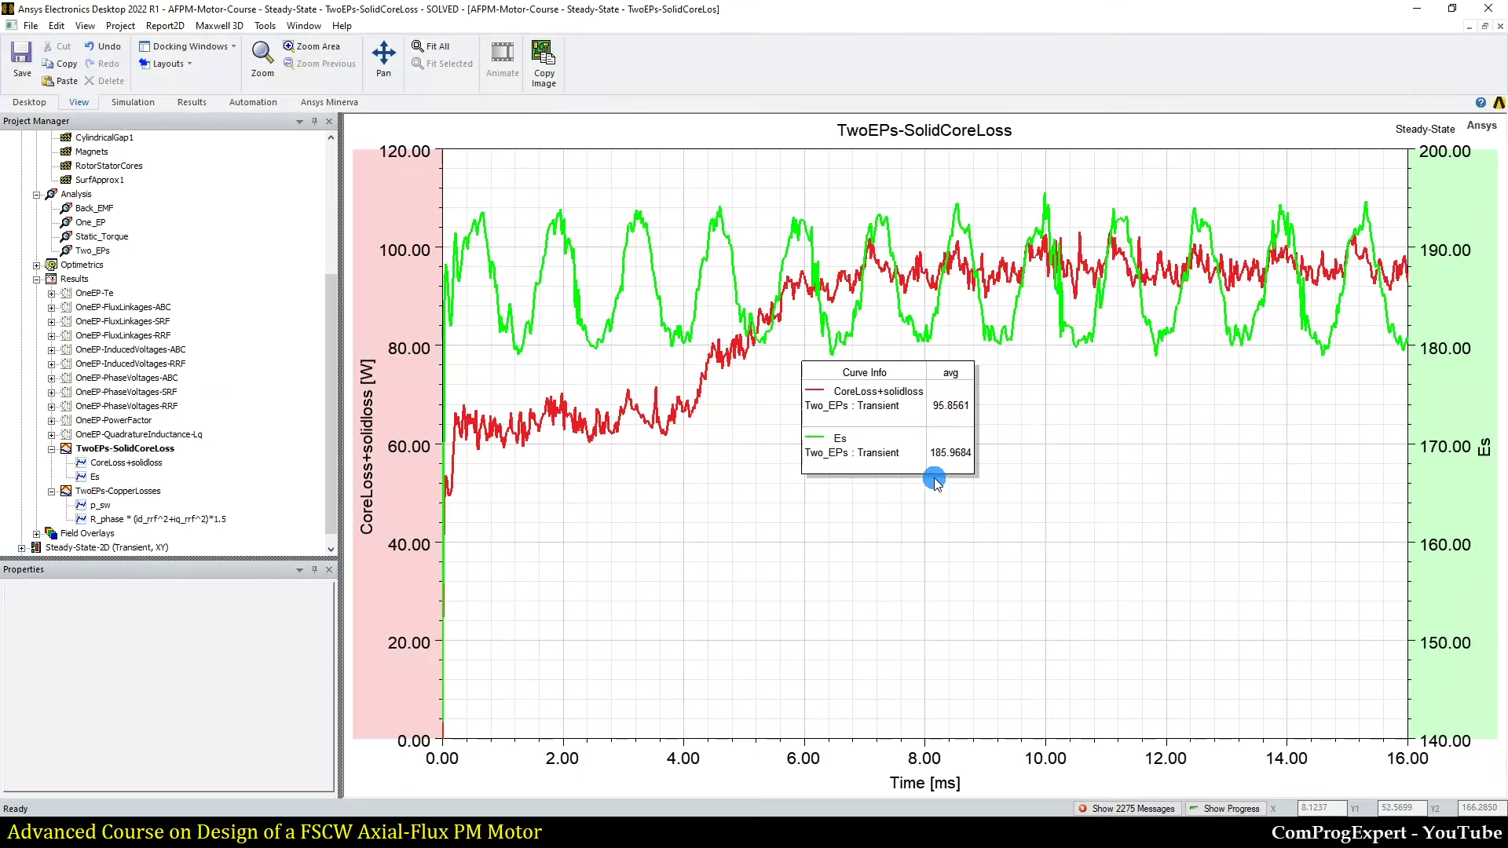
click(940, 414)
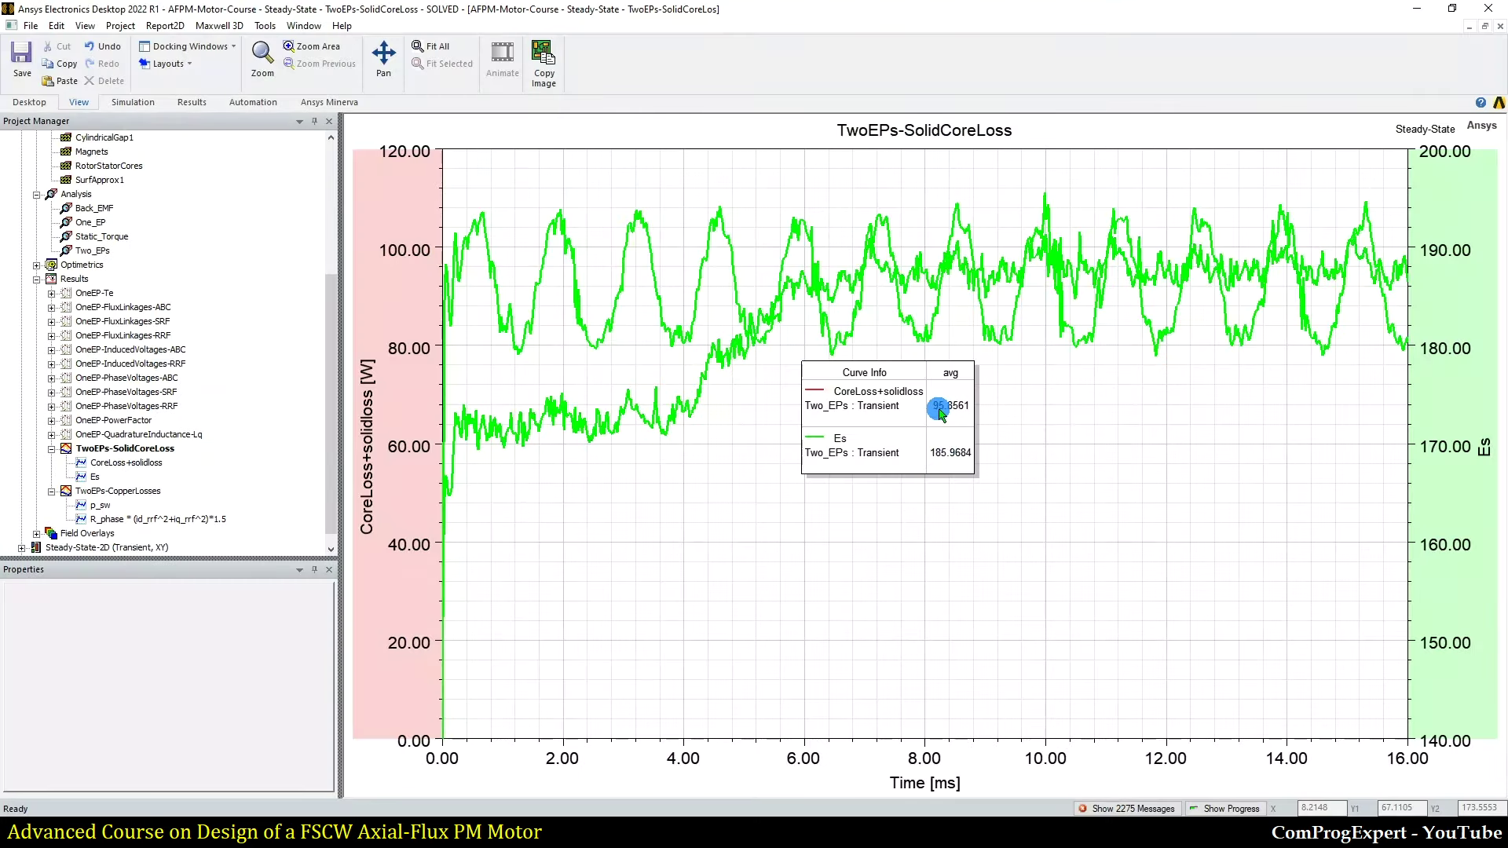
click(542, 832)
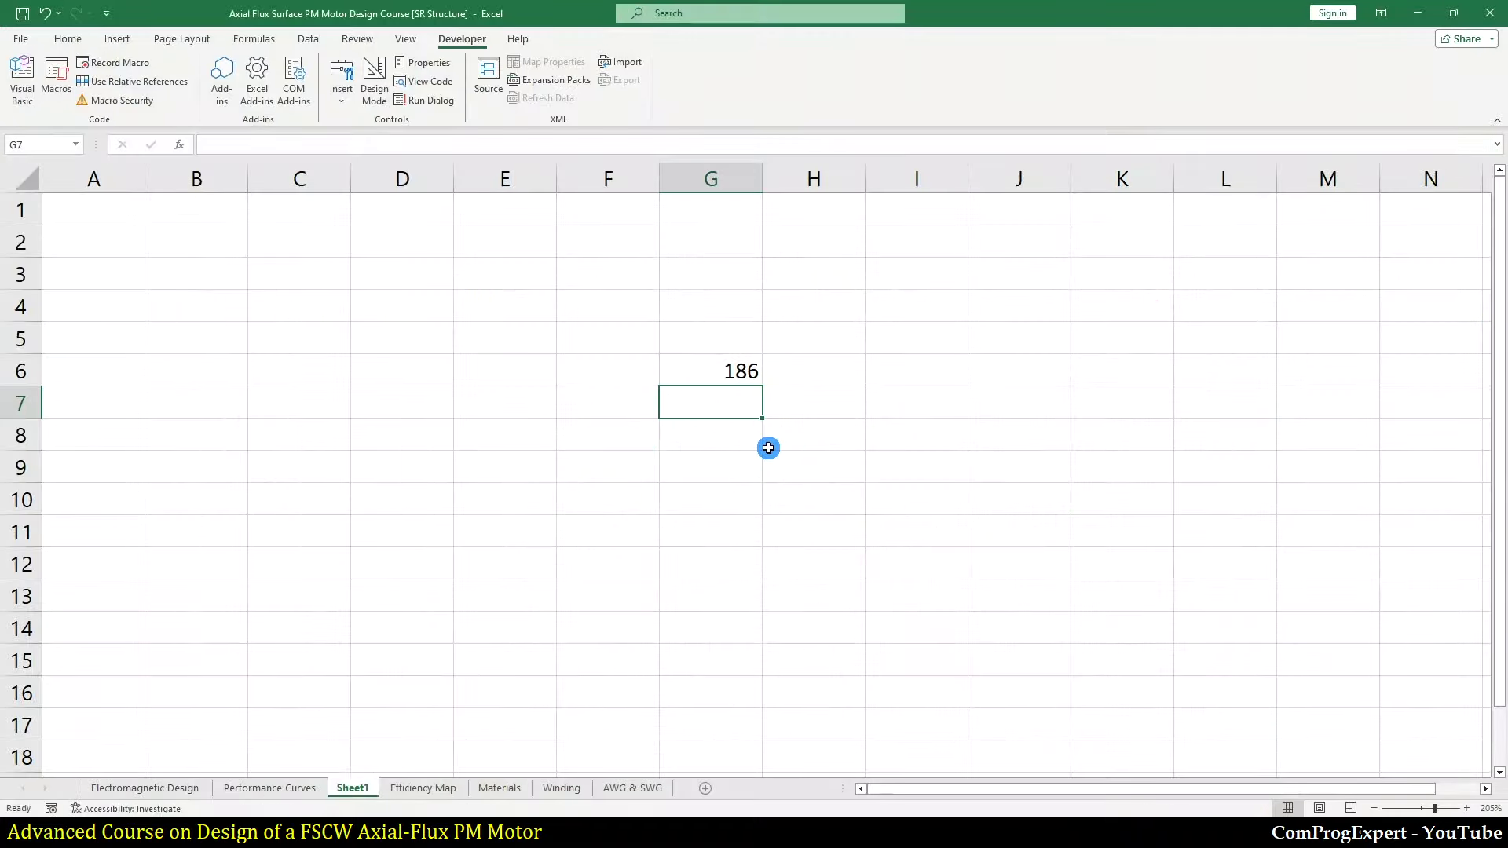
text(96)
key(Return)
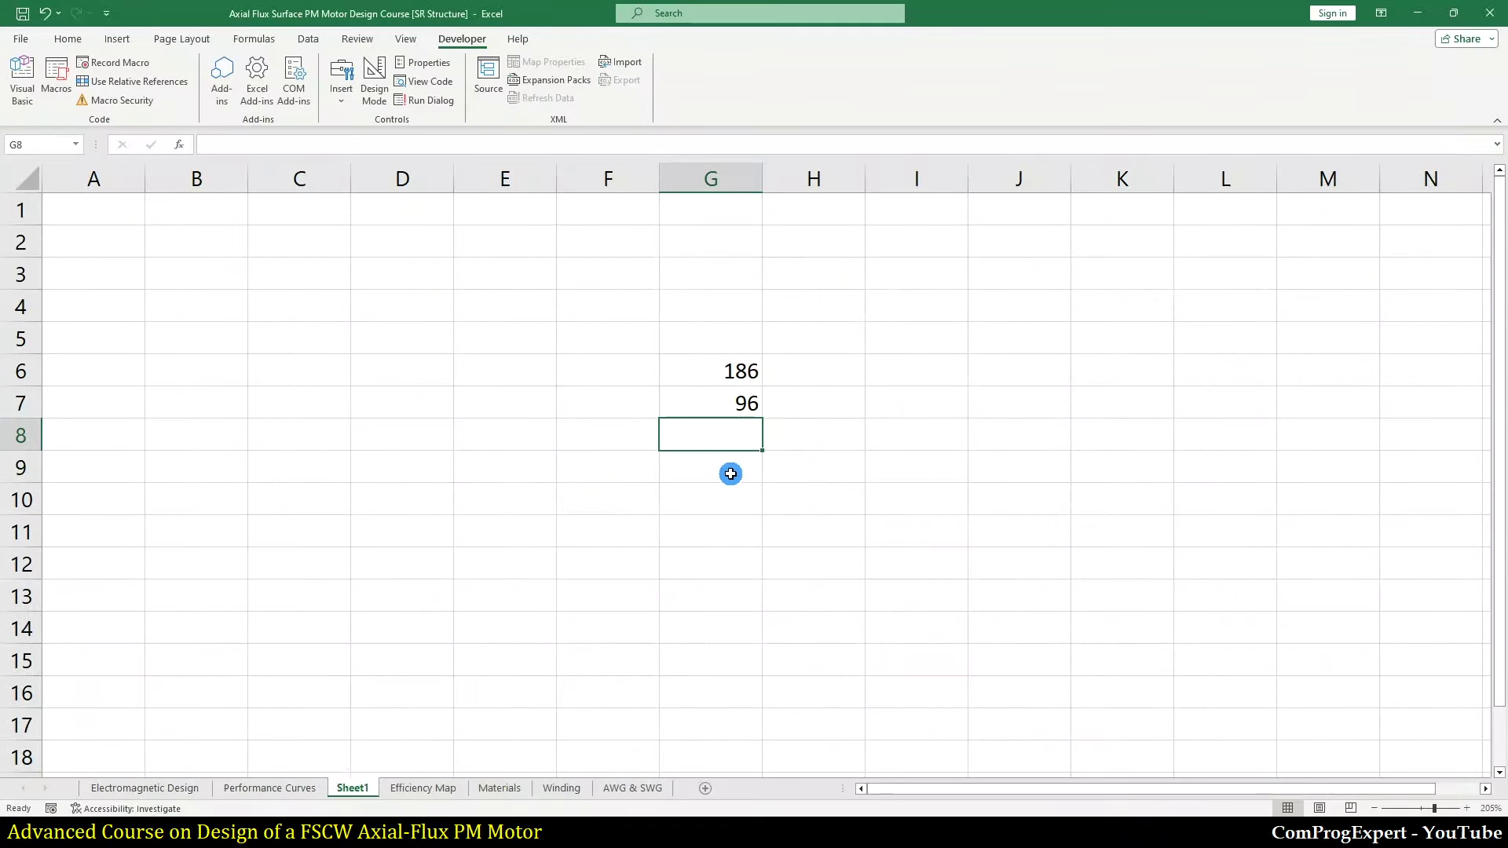
Step: Enter =1.5*G6^2/G7 in G9, giving a core resistance of 540.5625
click(366, 833)
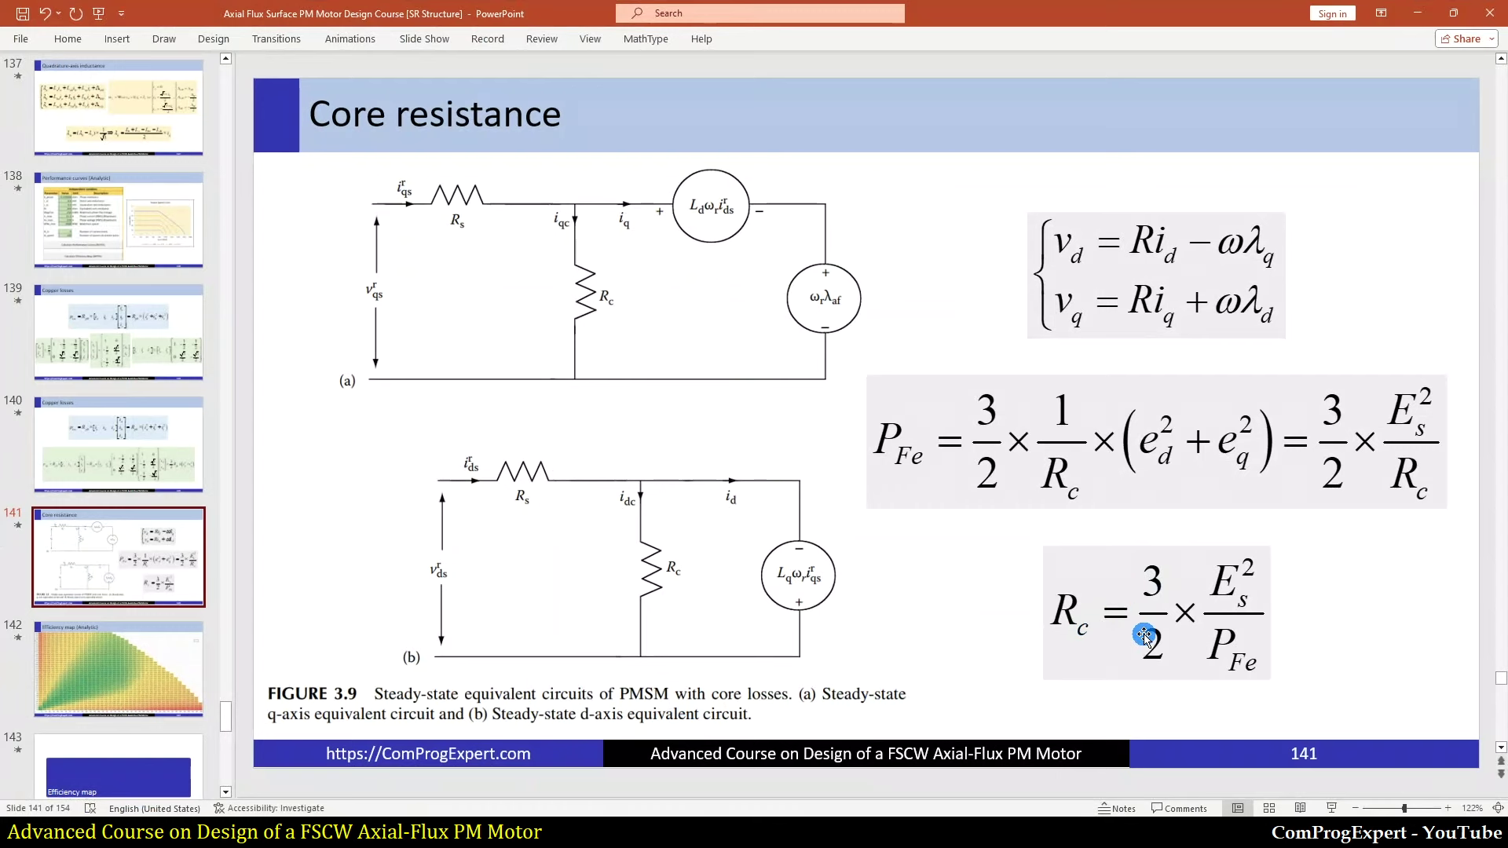
click(366, 833)
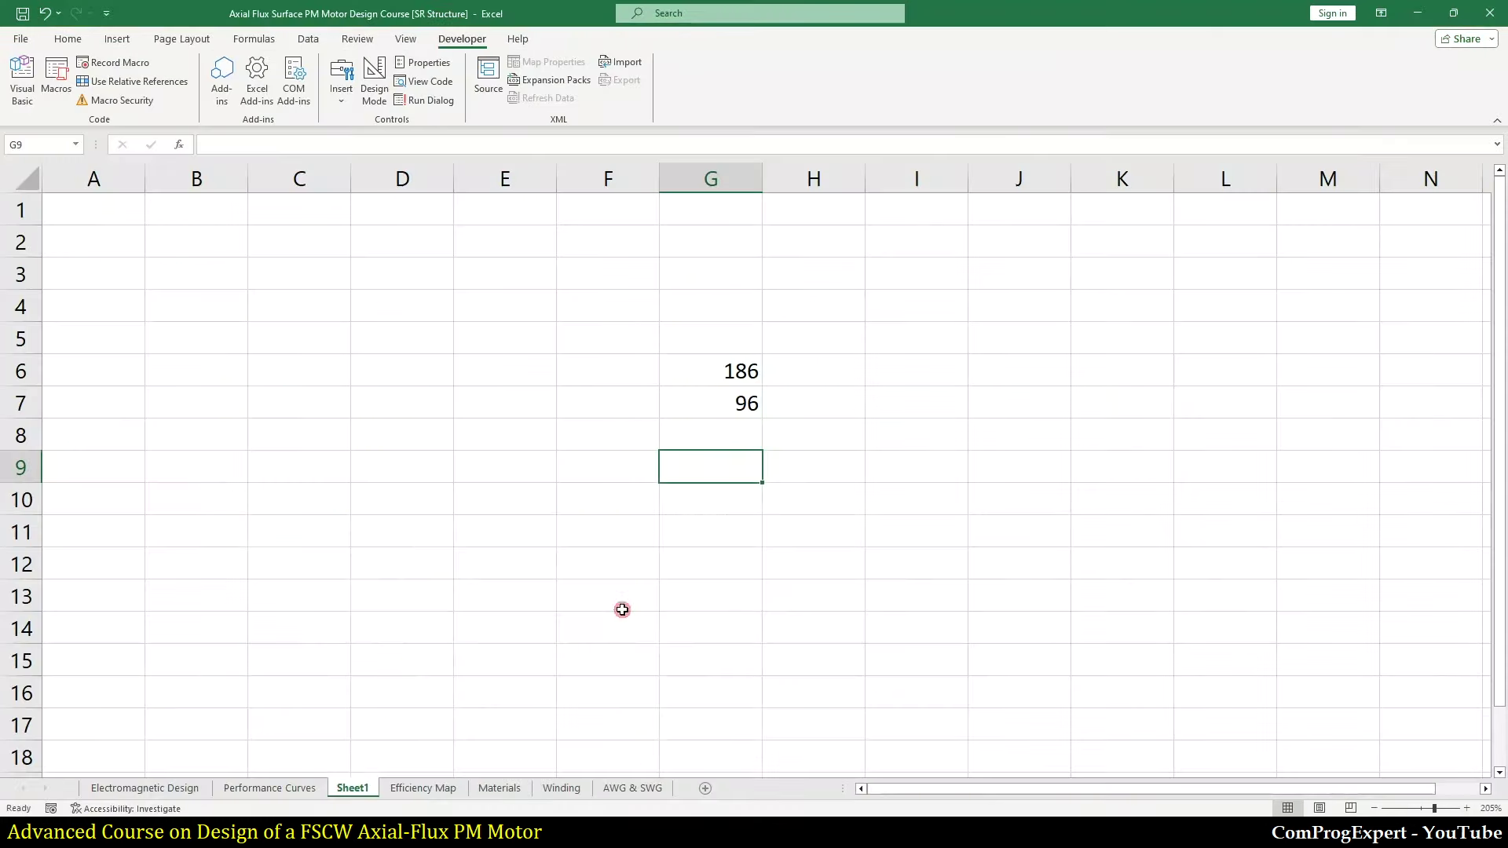
text(=)
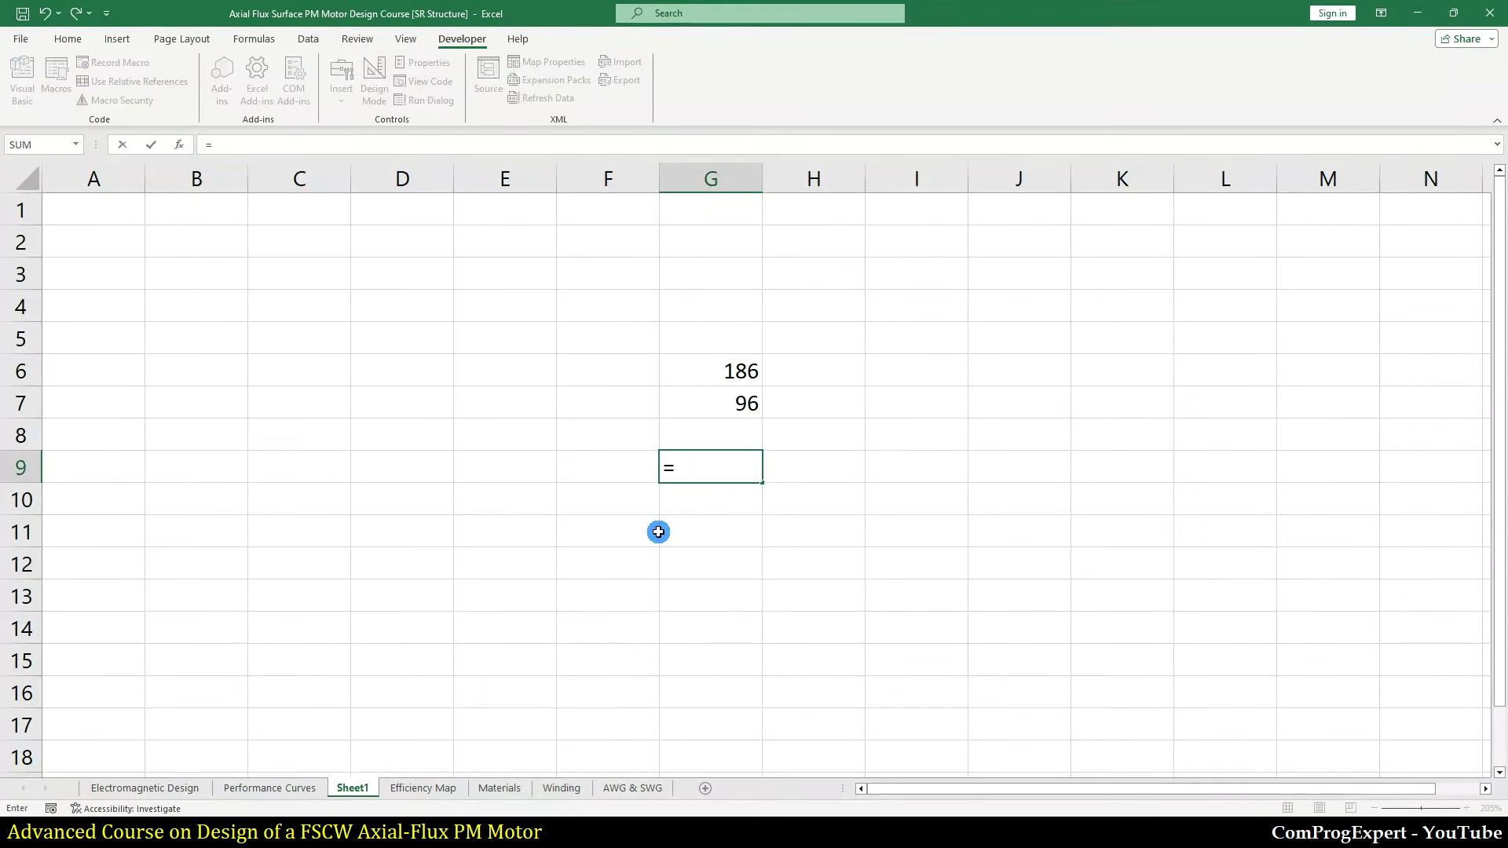
text(1.5*)
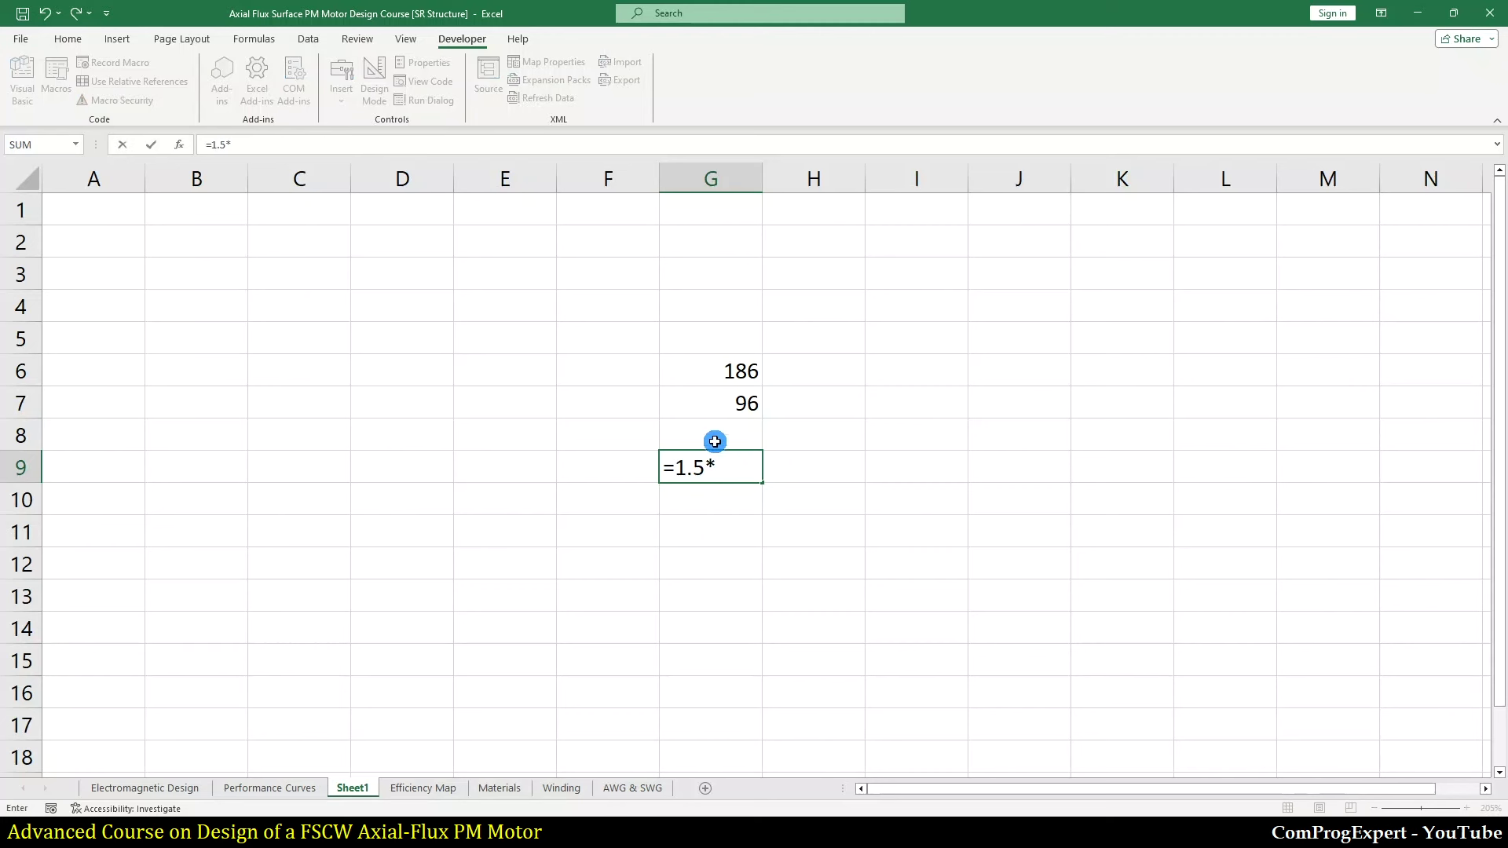
click(711, 372)
text(^)
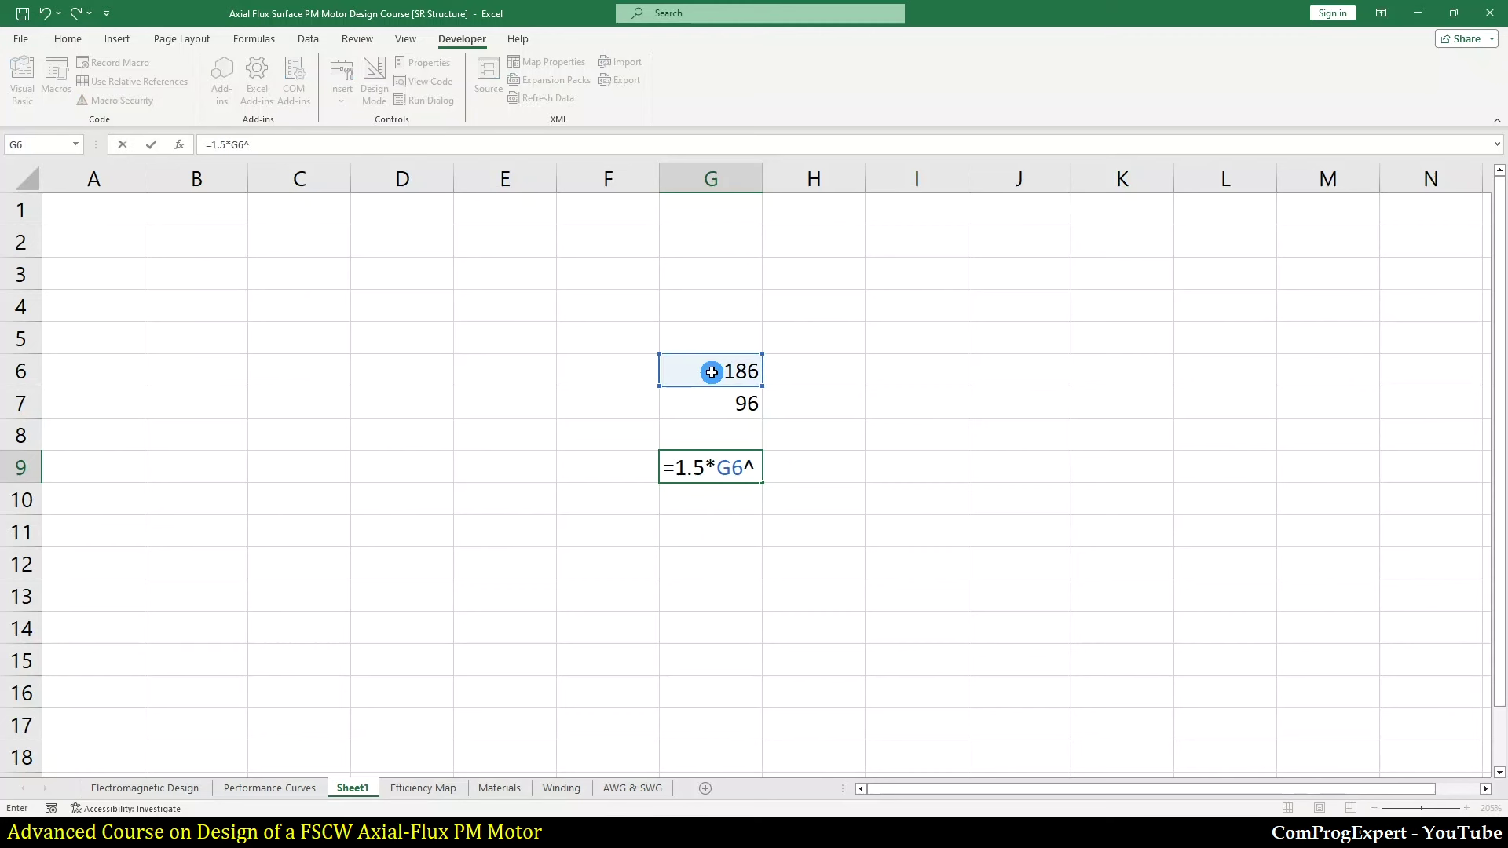
text(2/)
click(713, 397)
key(Return)
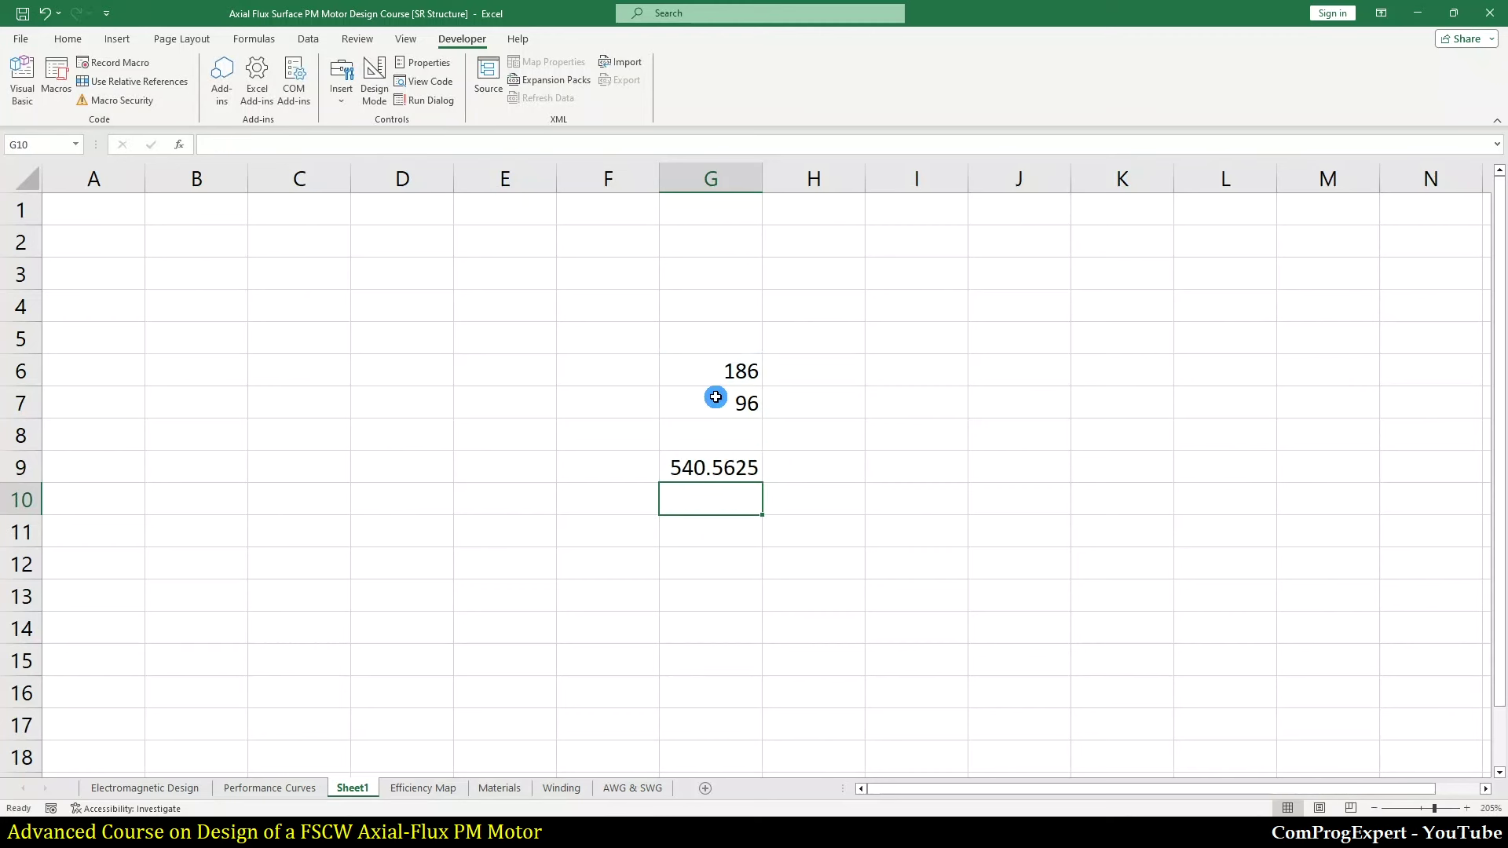
click(683, 467)
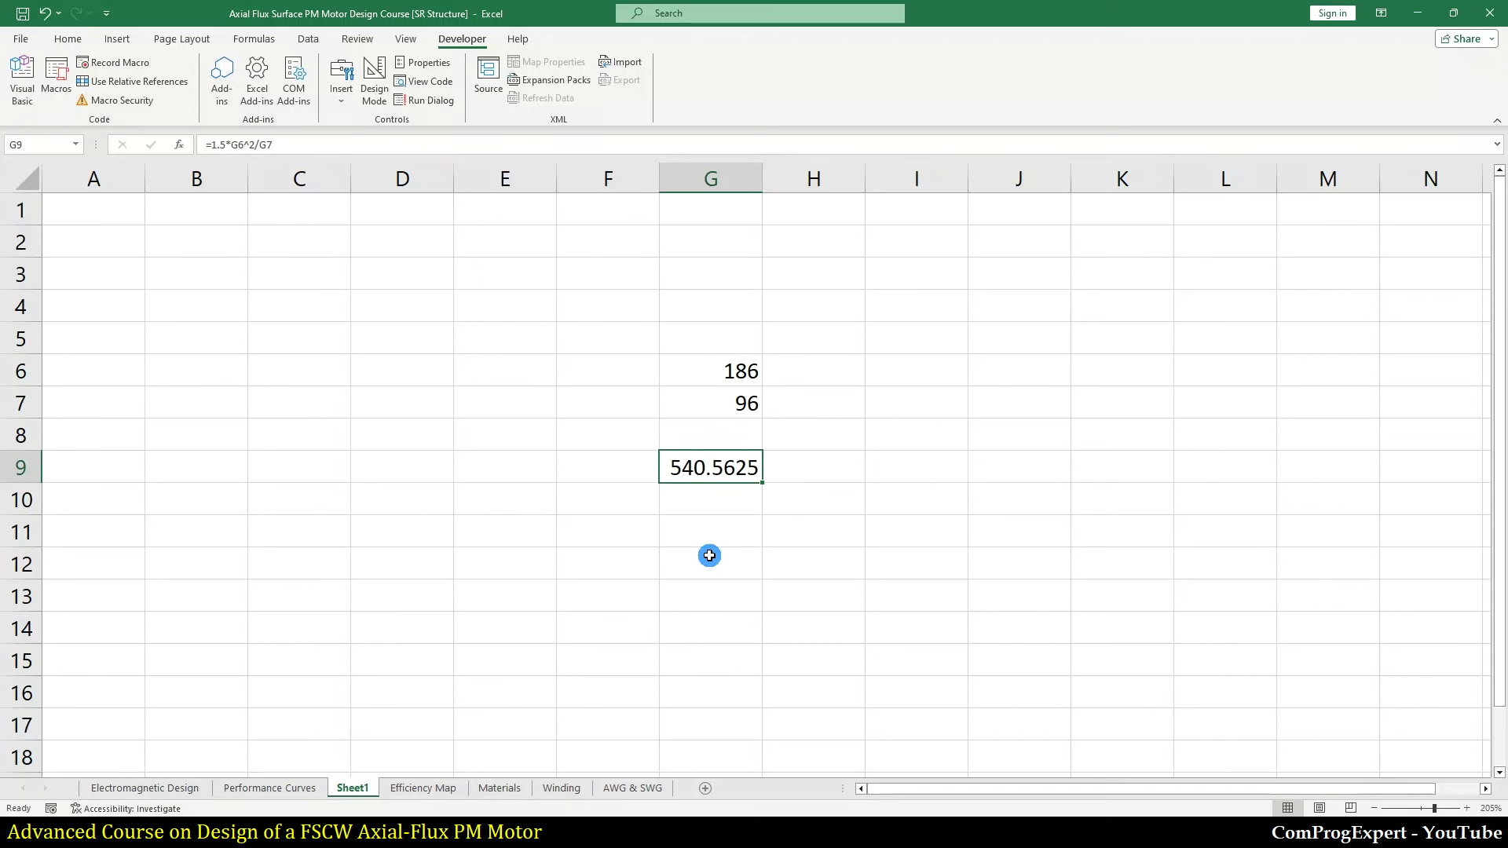
Step: Set Rc in cell B6 of Performance Curves to 540 ohm and run Calculate Efficiency Map (MTPA)
click(284, 788)
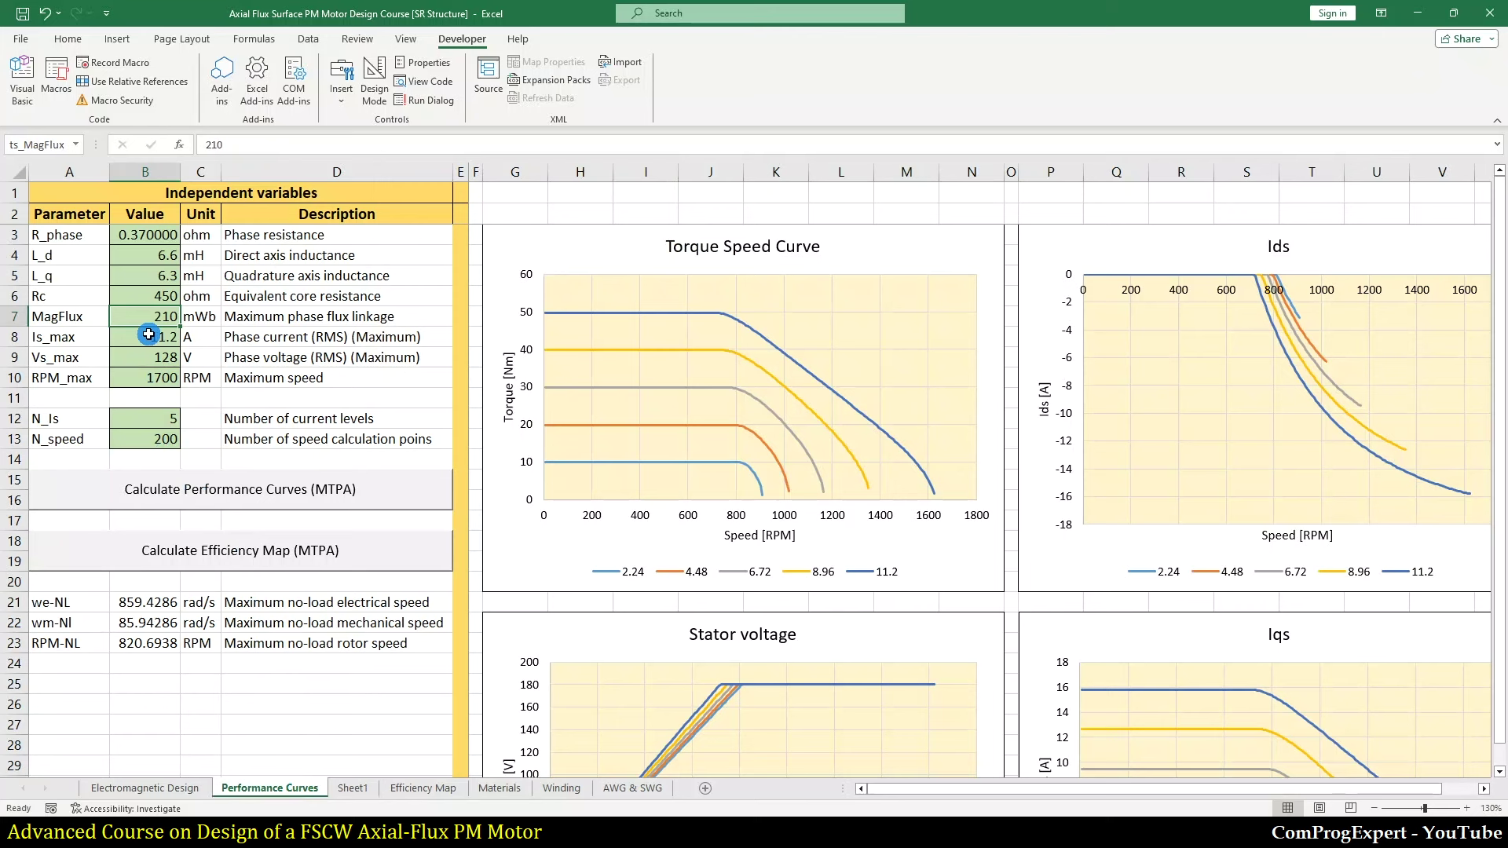
click(156, 294)
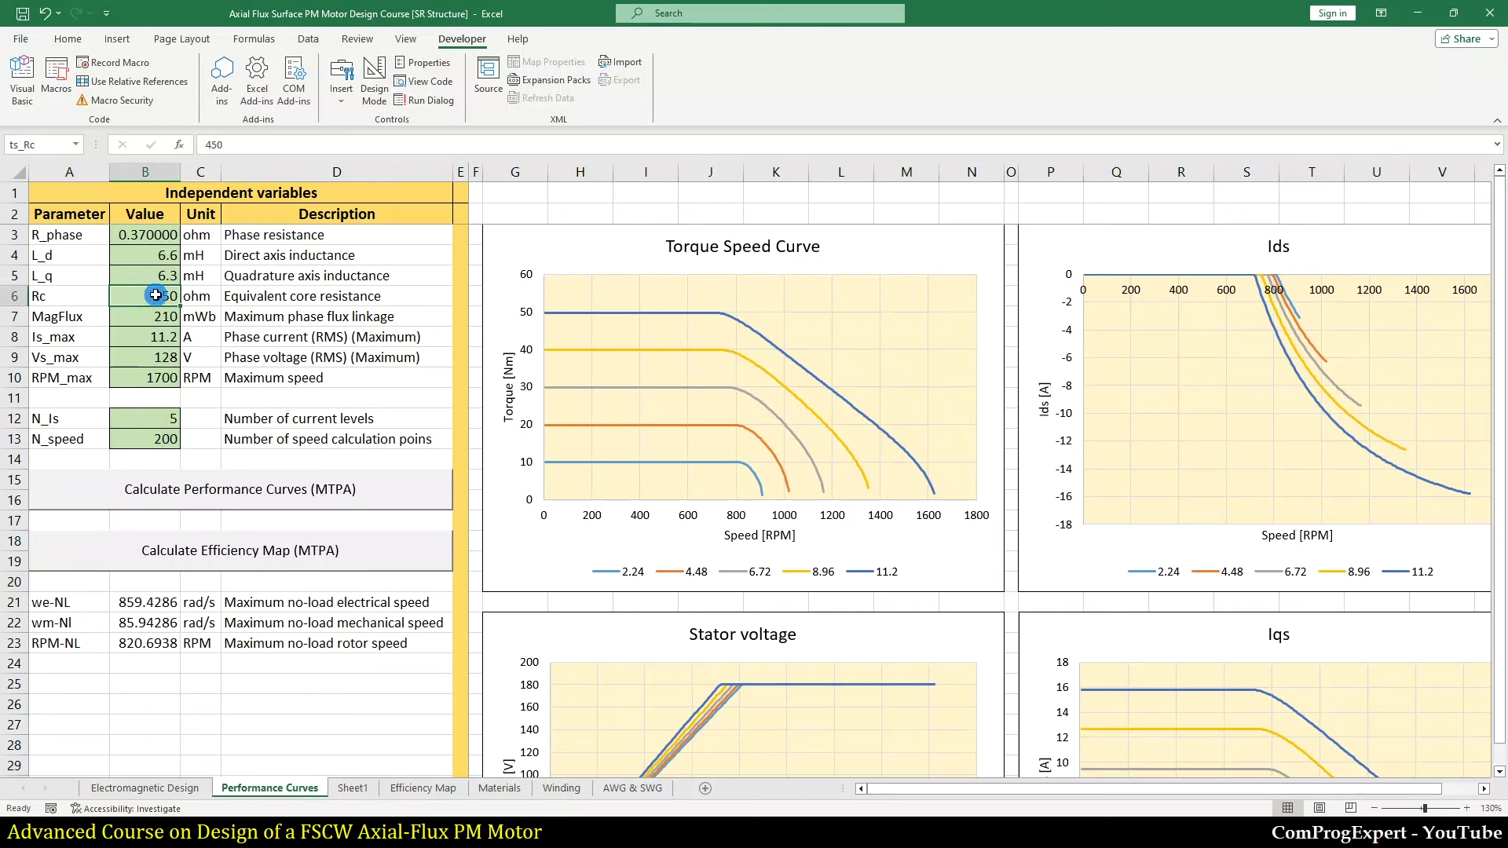
text(5)
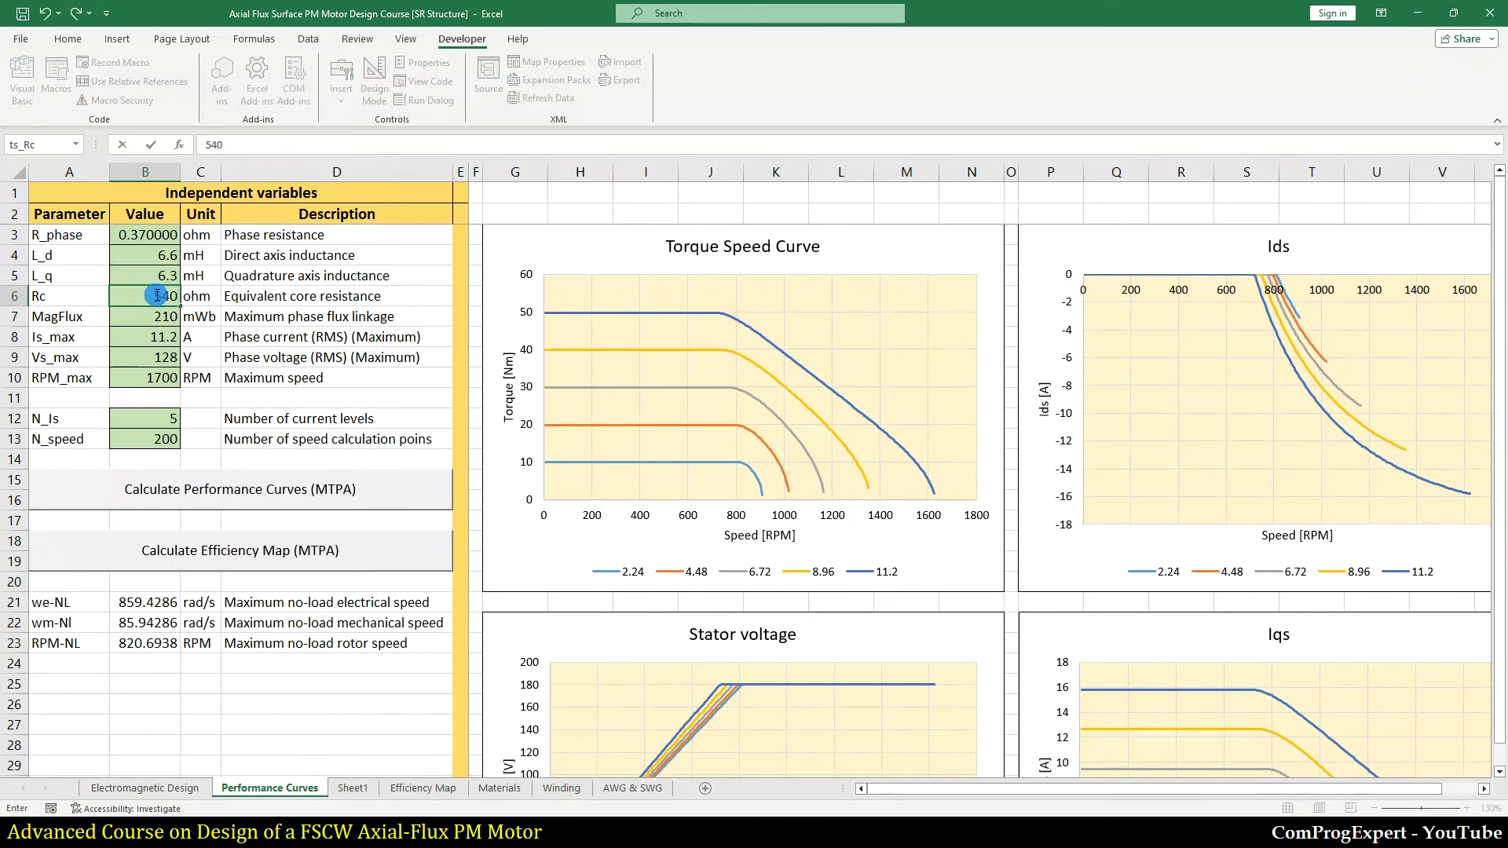
key(Return)
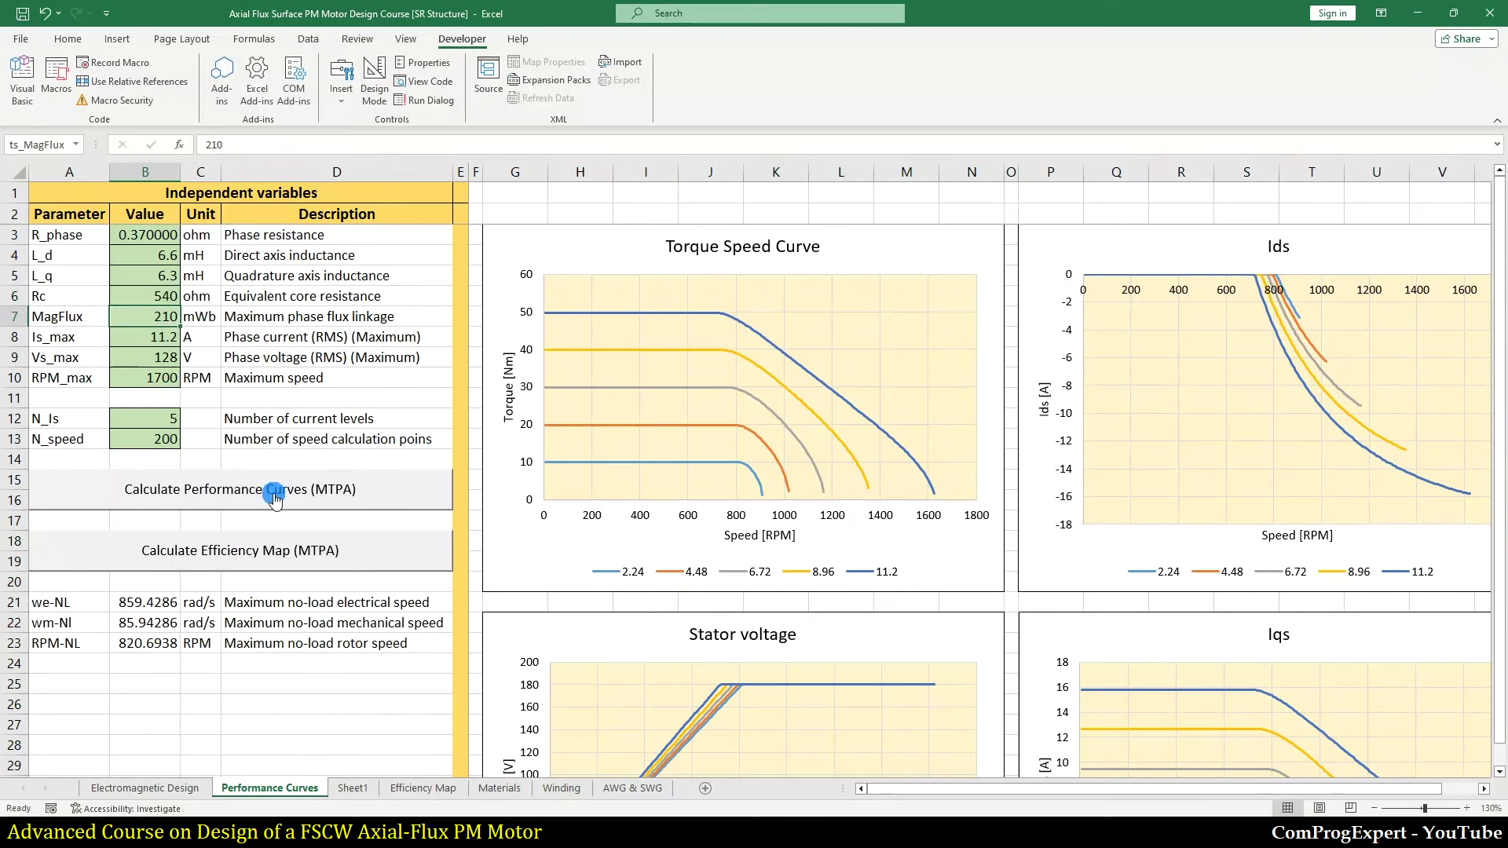
click(251, 558)
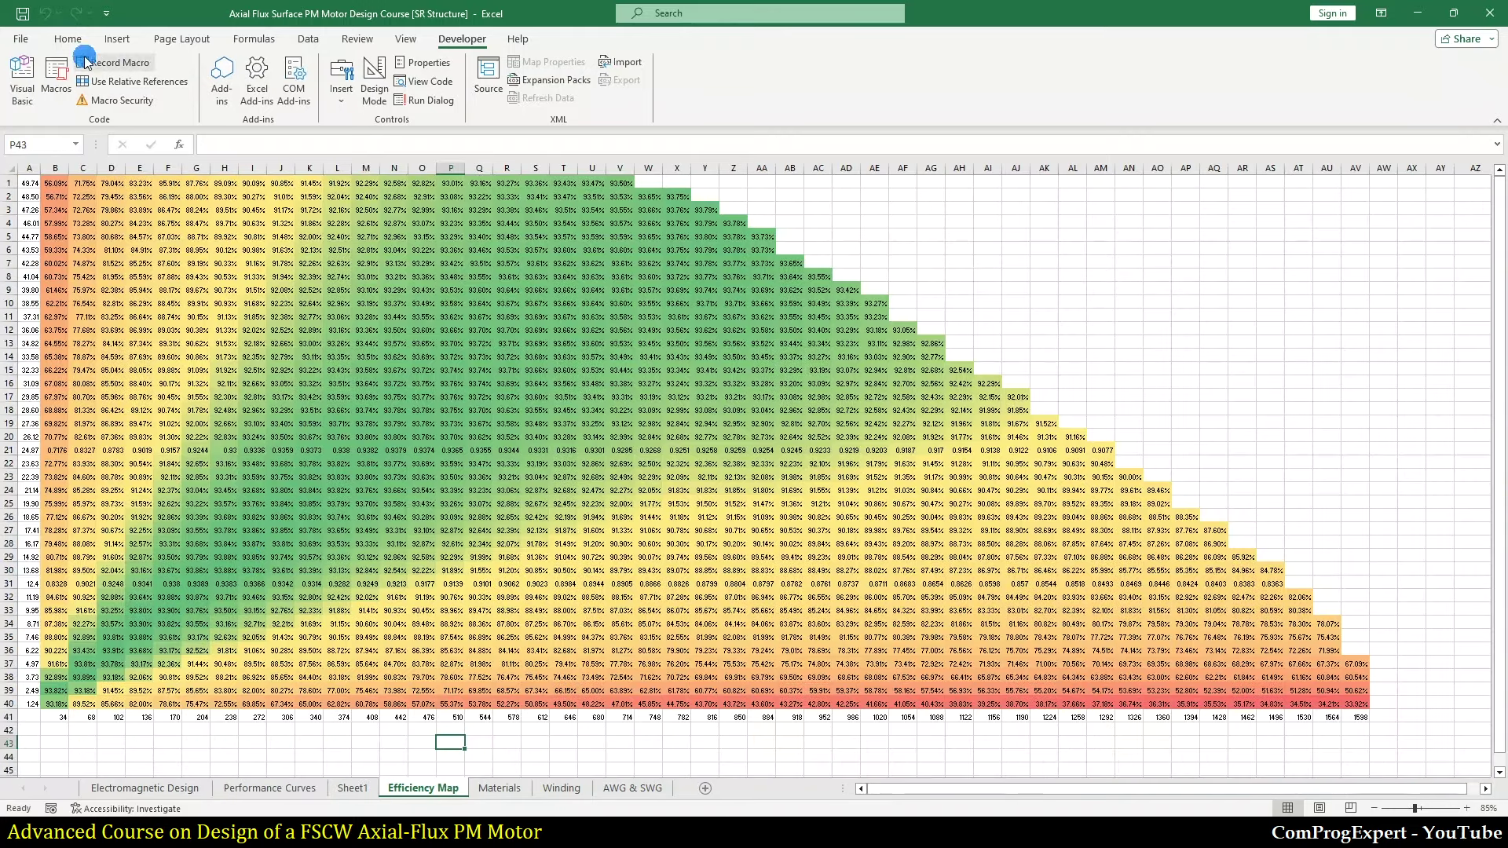
click(51, 79)
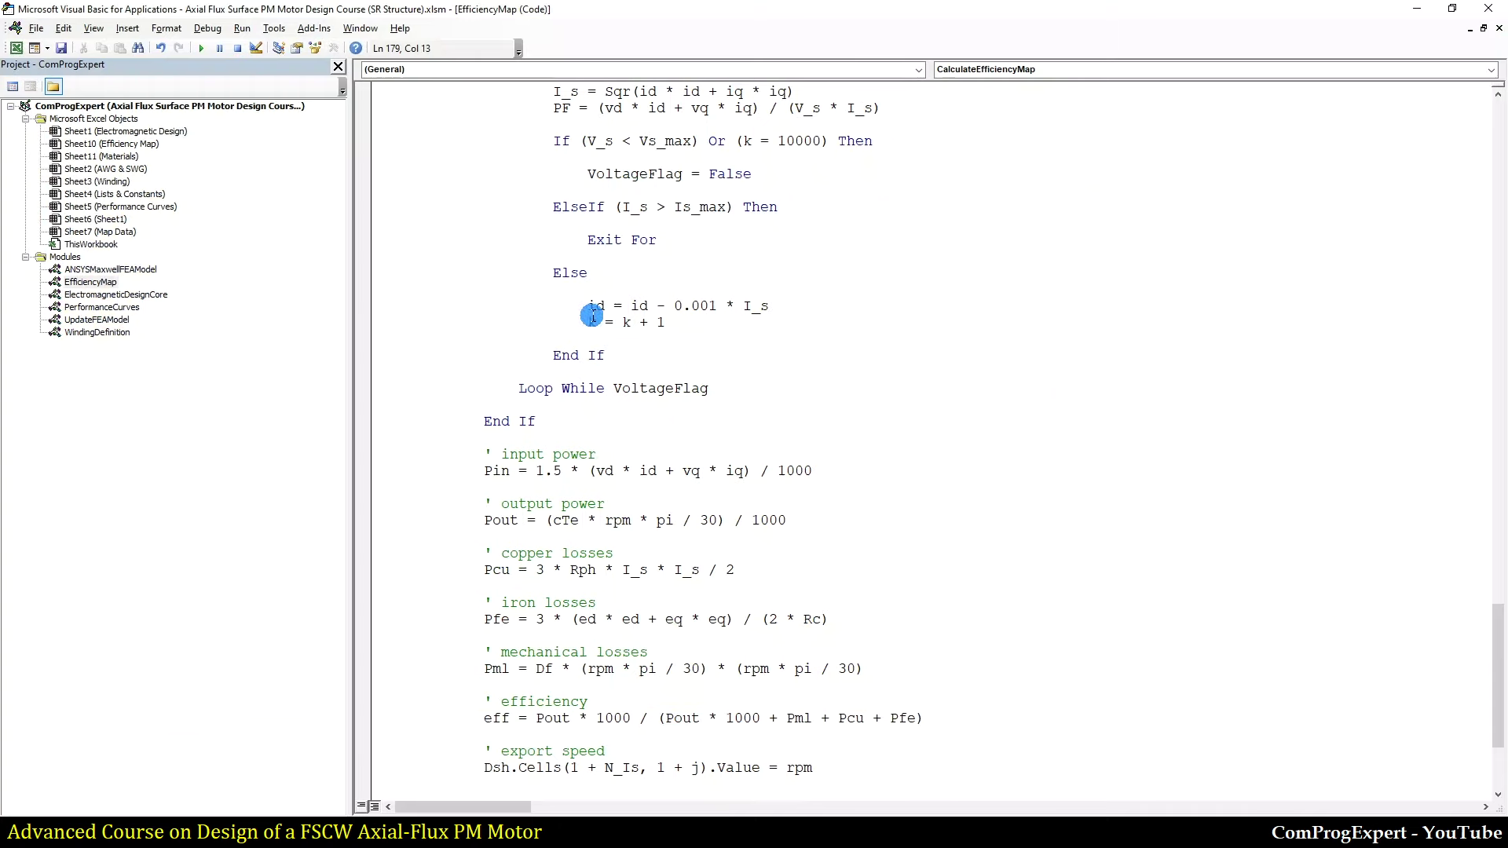
scroll(652, 424, up, 12)
scroll(628, 456, up, 10)
drag(1498, 444, 1505, 145)
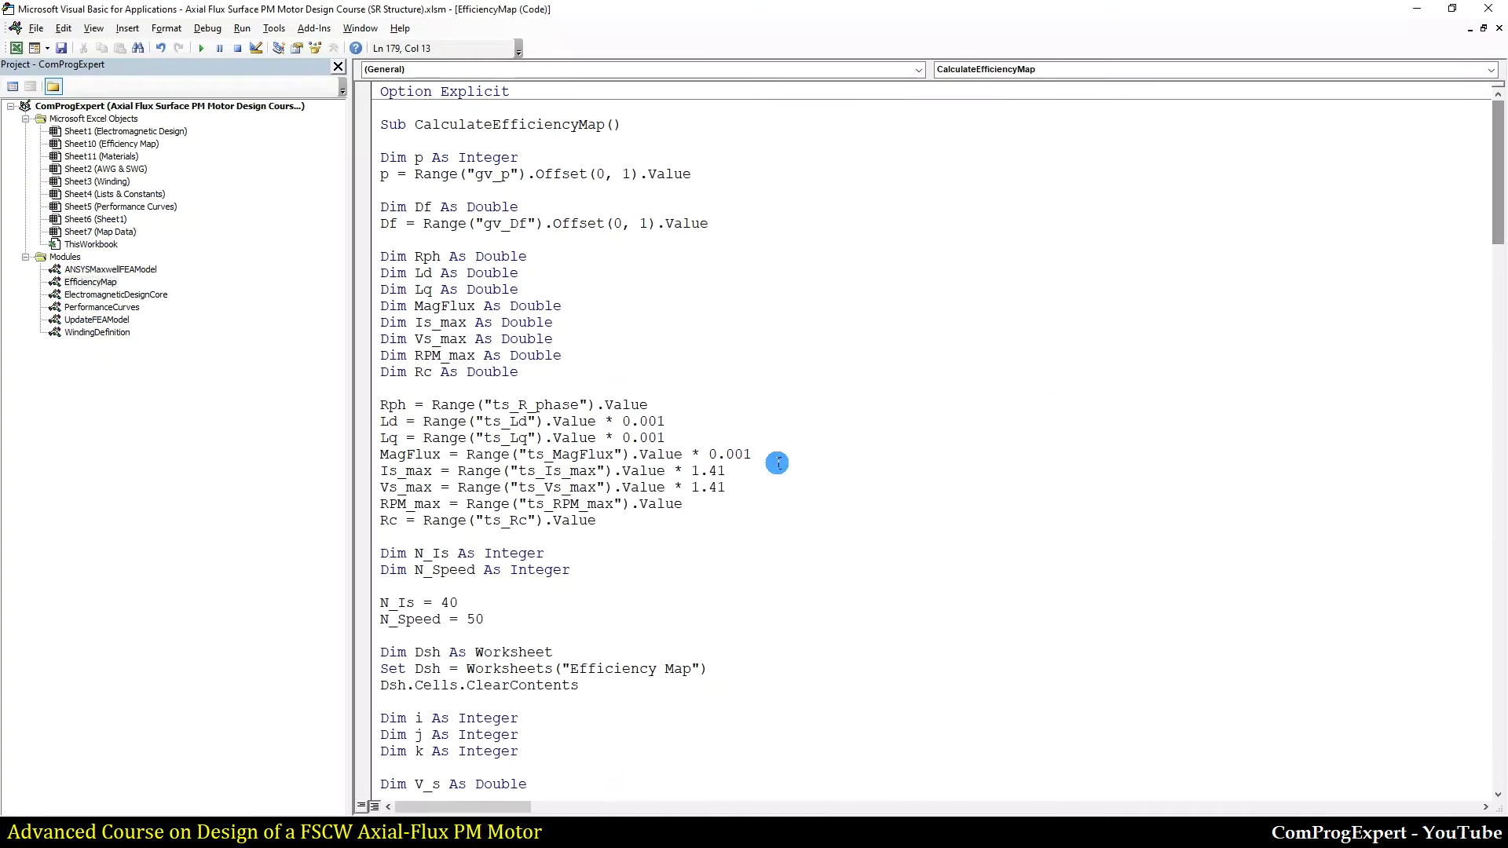
scroll(503, 346, down, 3)
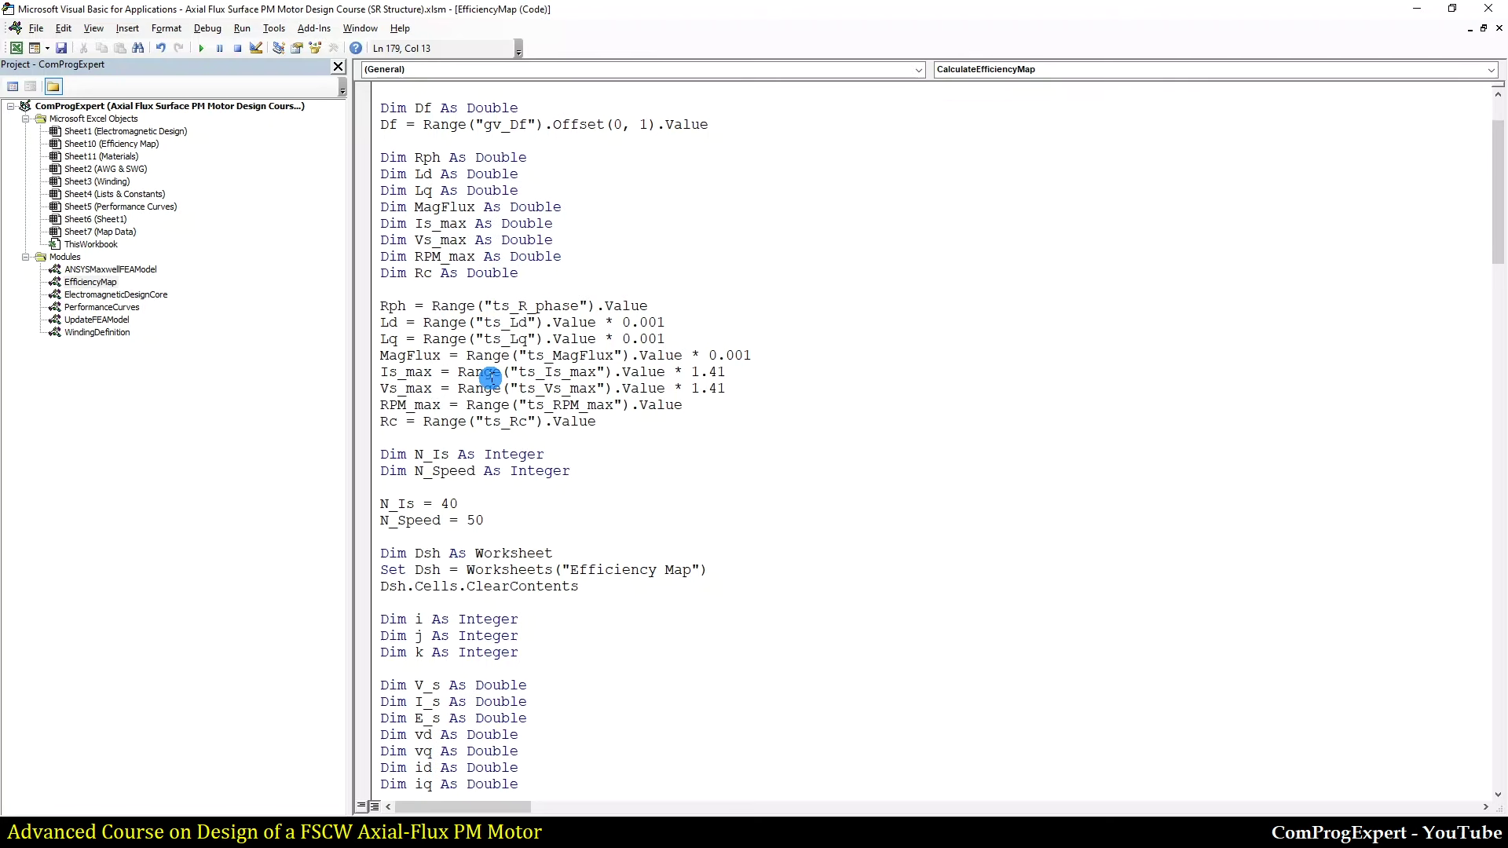
scroll(532, 348, down, 4)
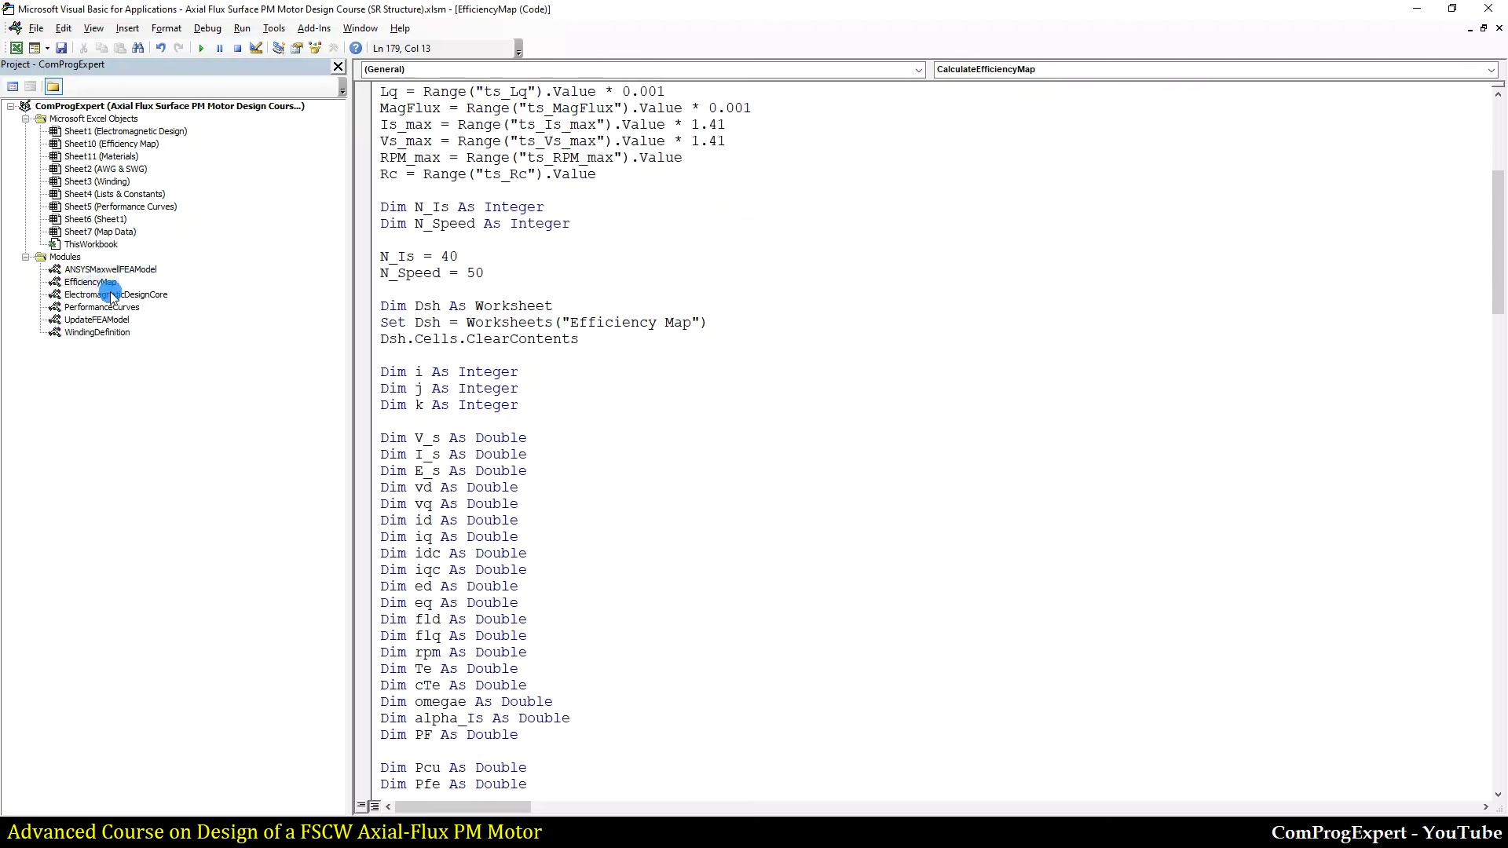
scroll(673, 401, down, 11)
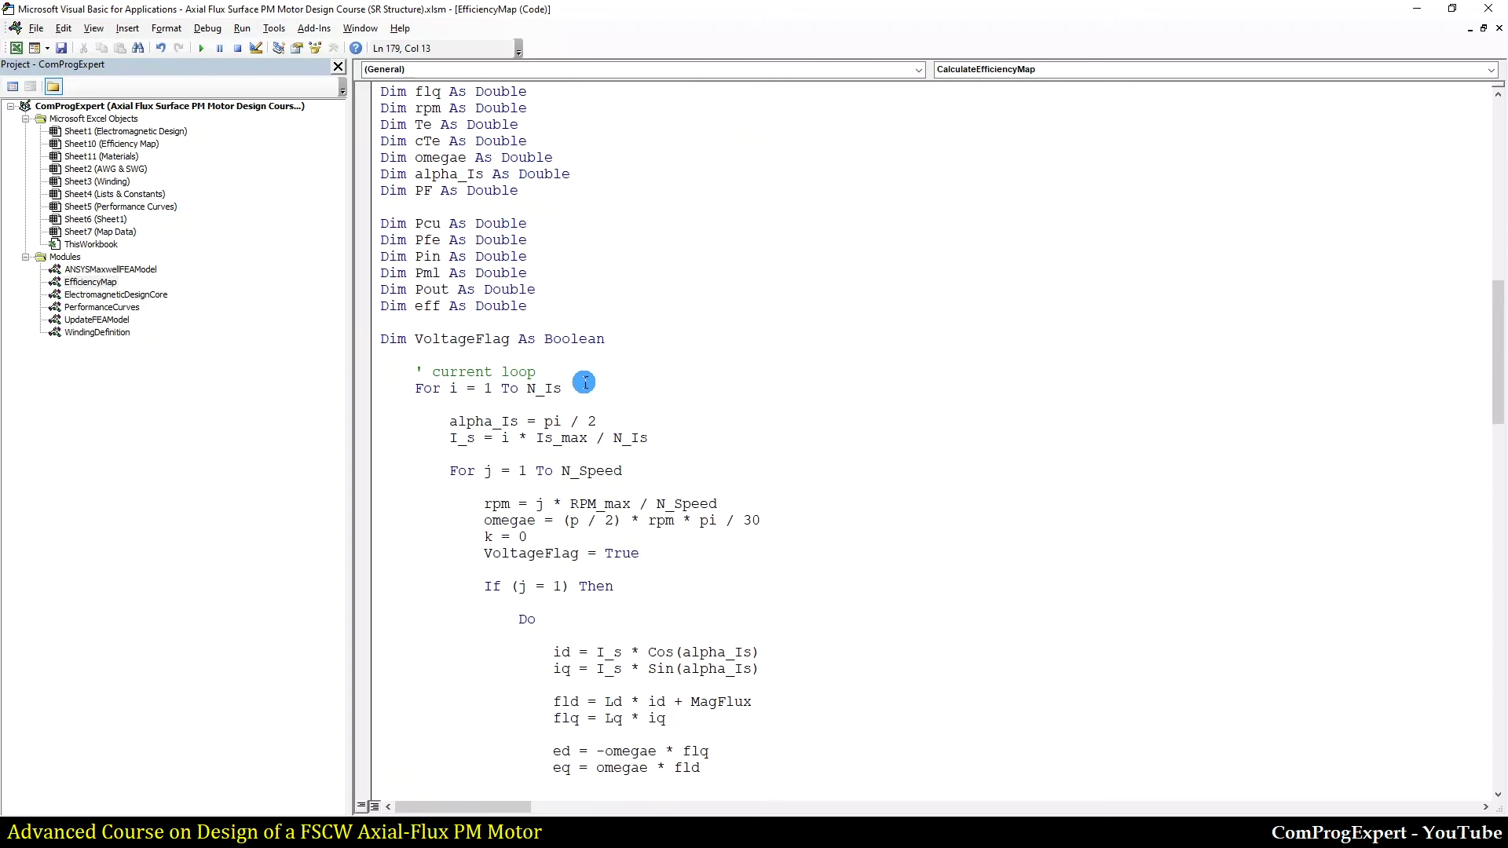
scroll(581, 345, up, 14)
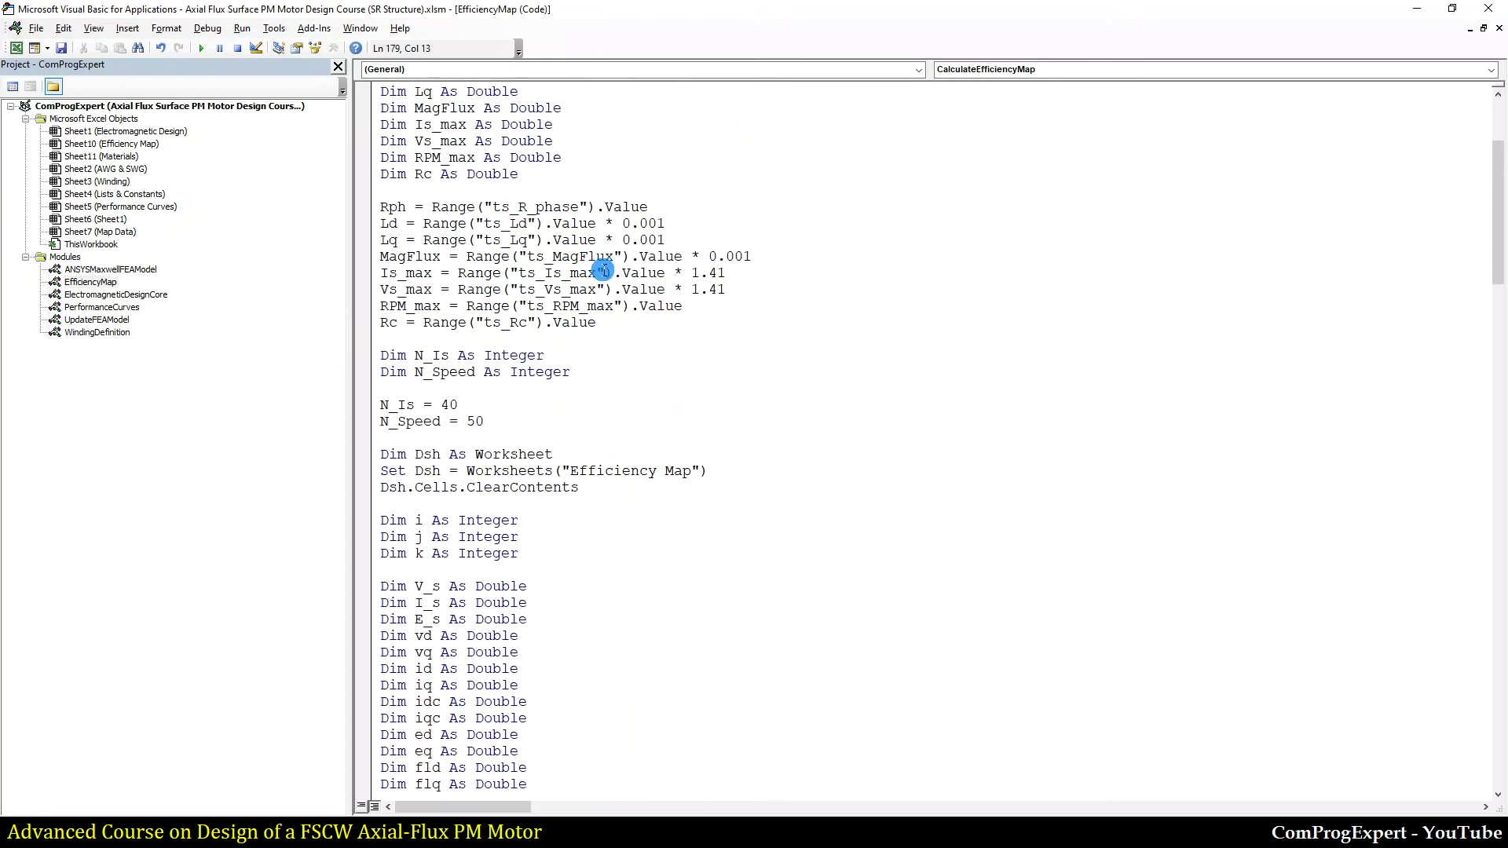
scroll(640, 405, down, 15)
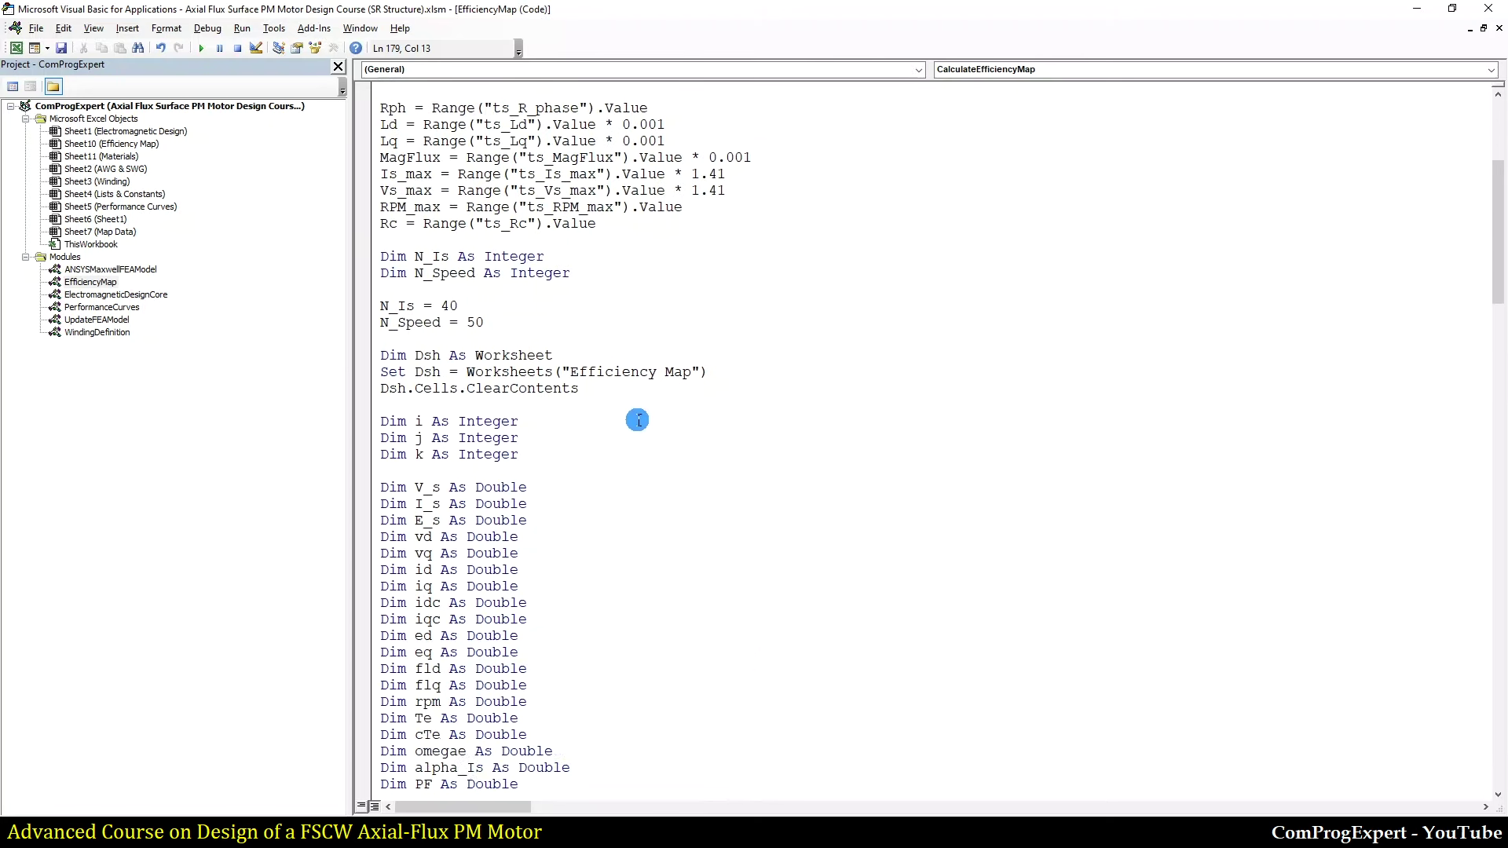
scroll(643, 422, down, 4)
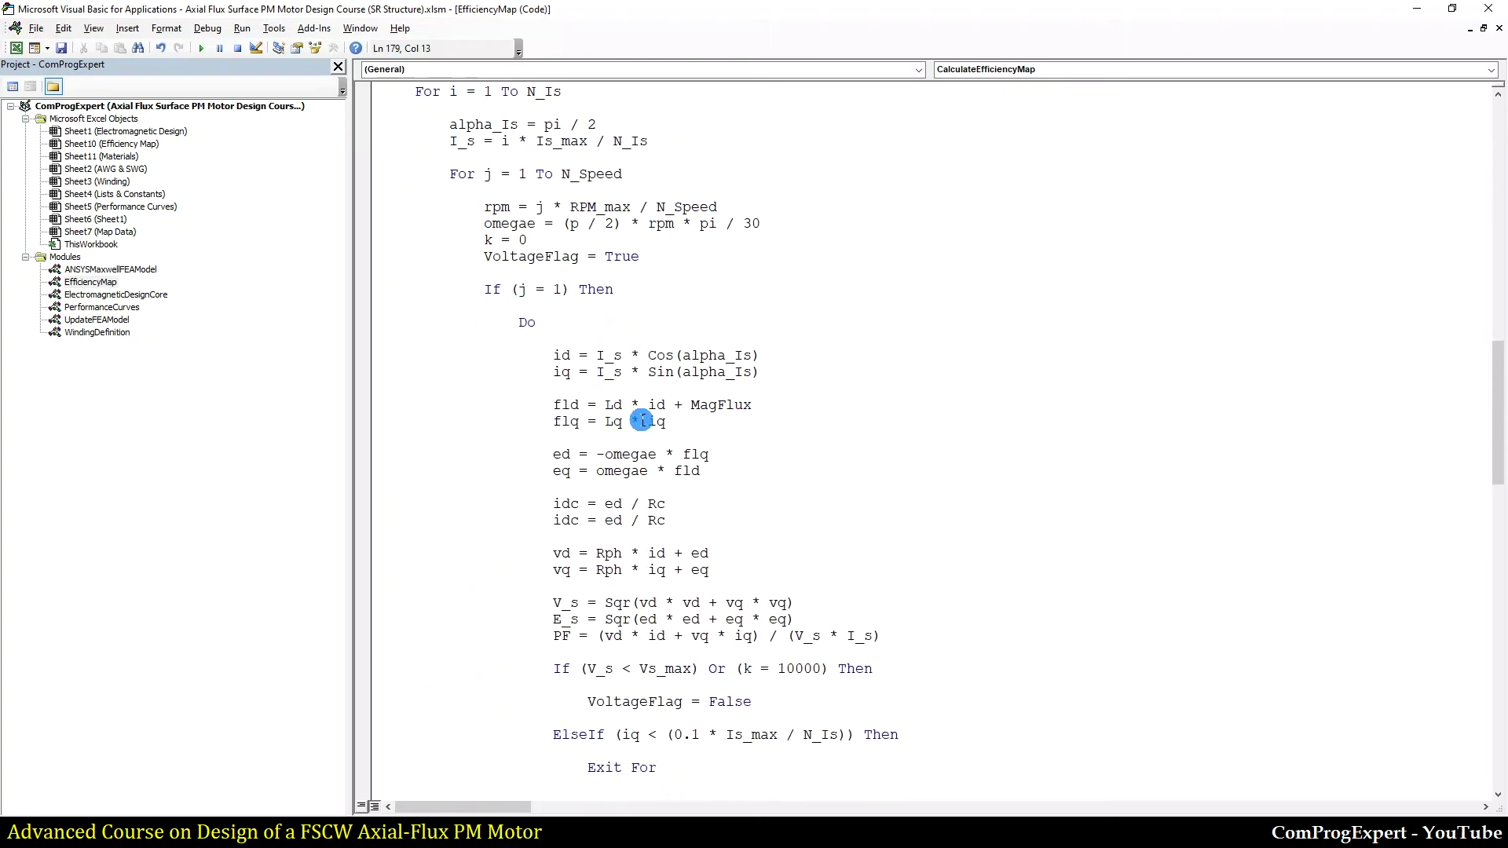
scroll(637, 418, down, 7)
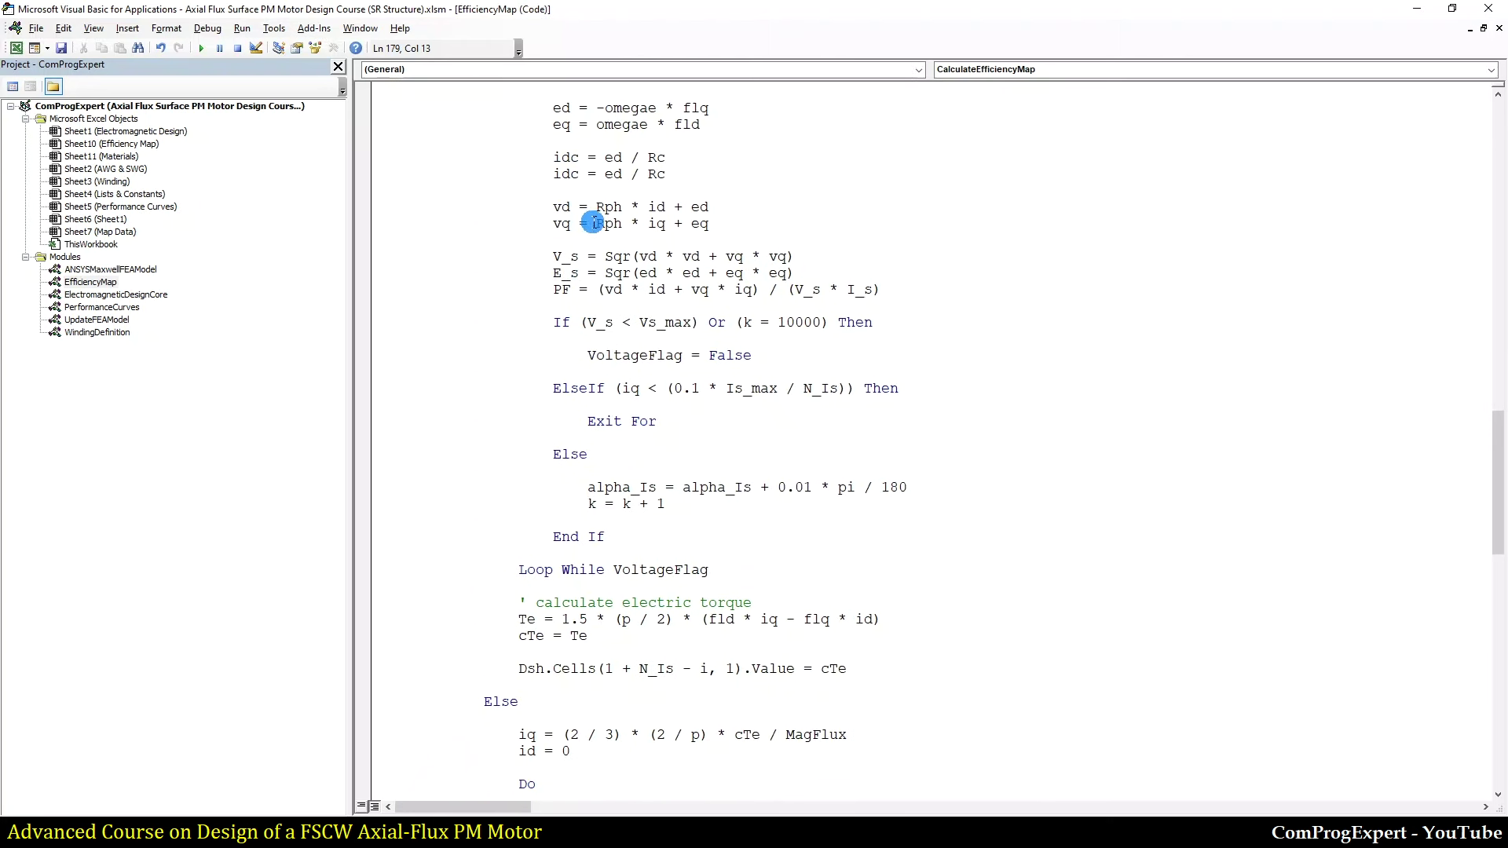
scroll(640, 459, down, 3)
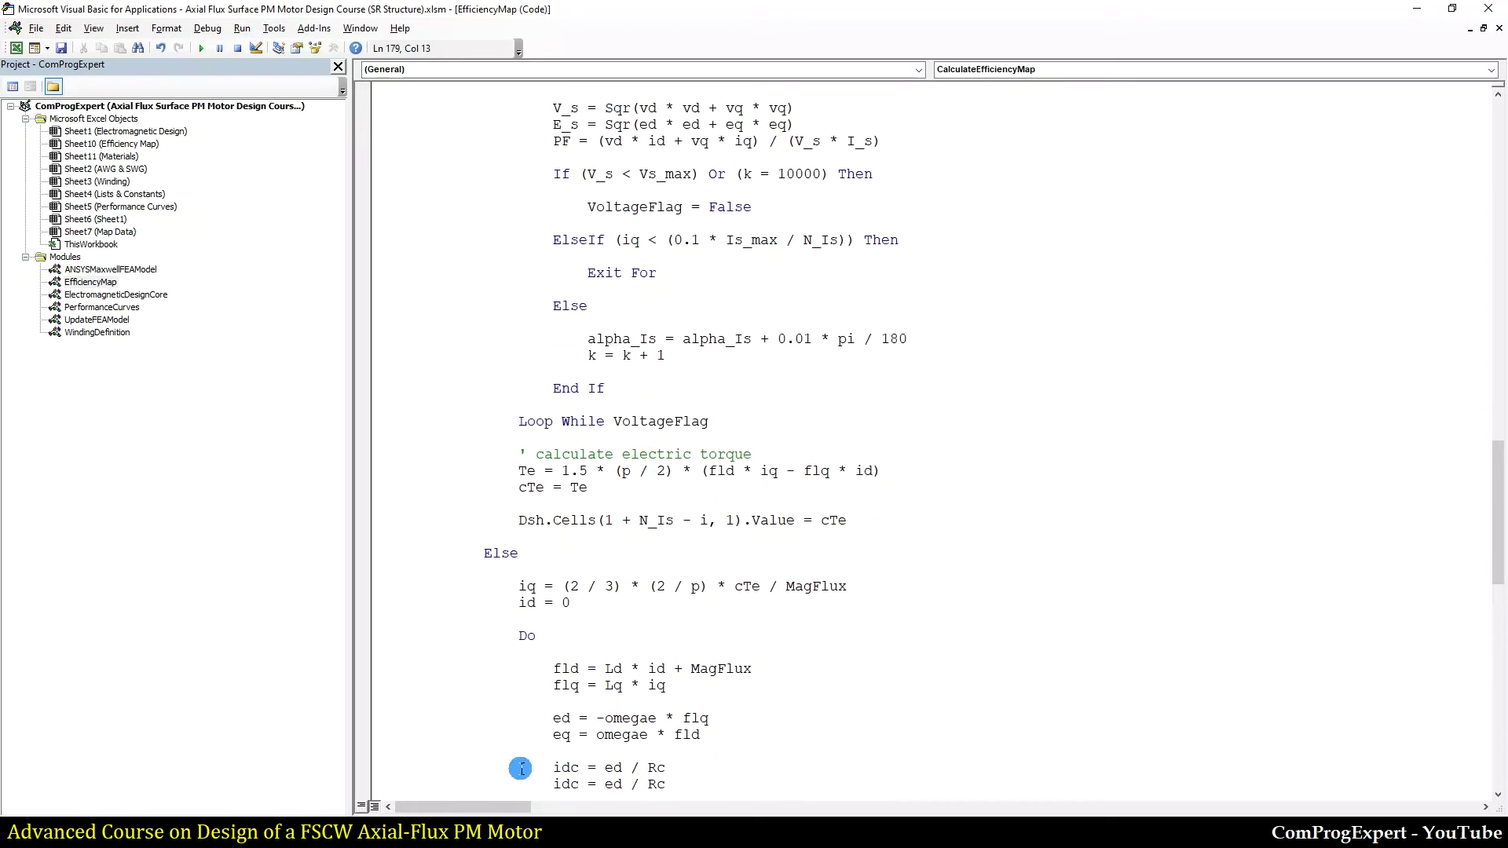
click(514, 832)
click(431, 766)
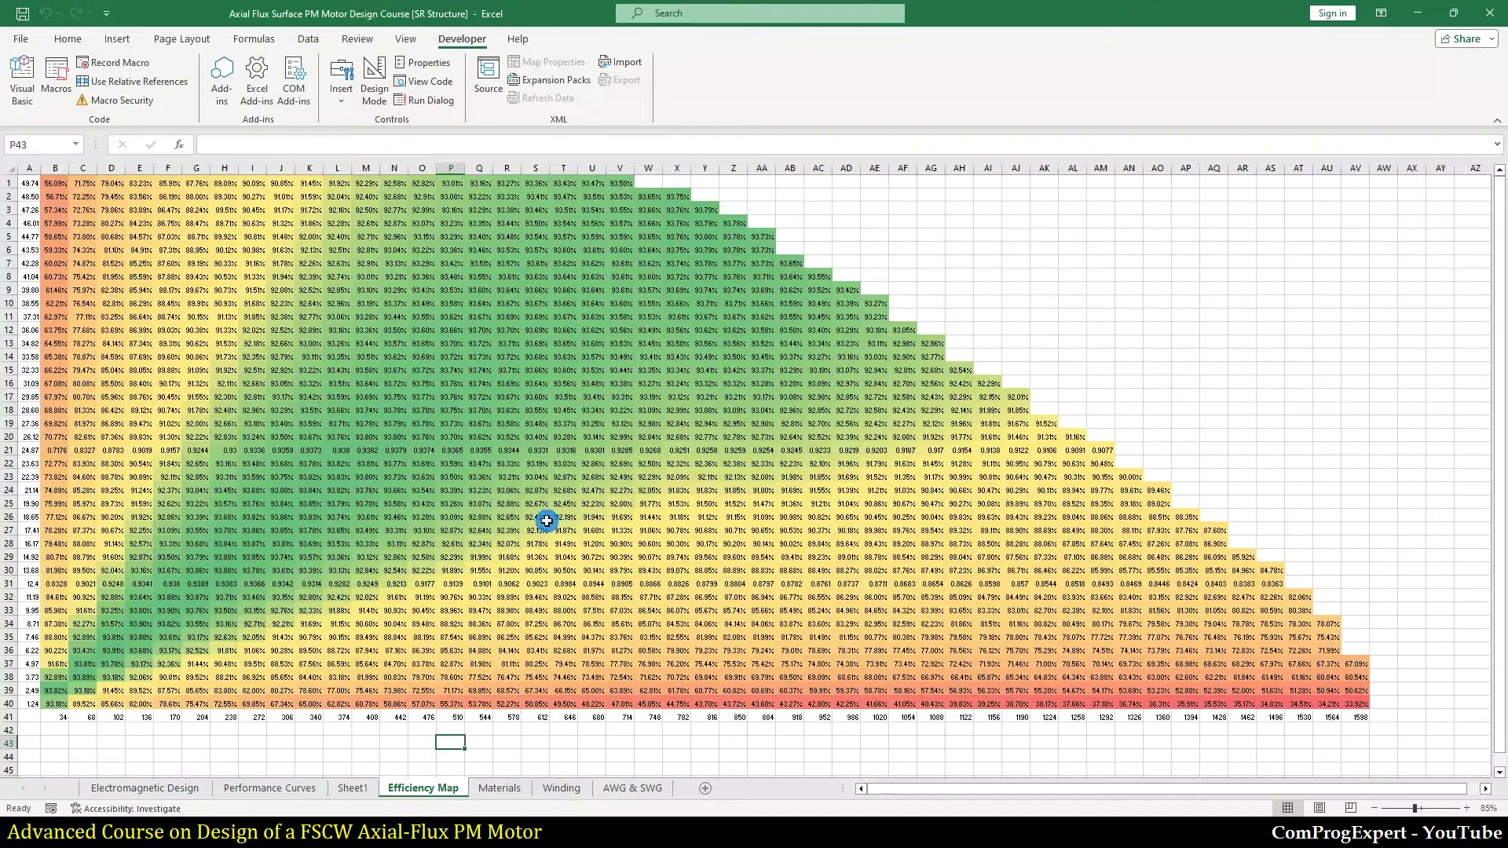
scroll(547, 521, up, 1)
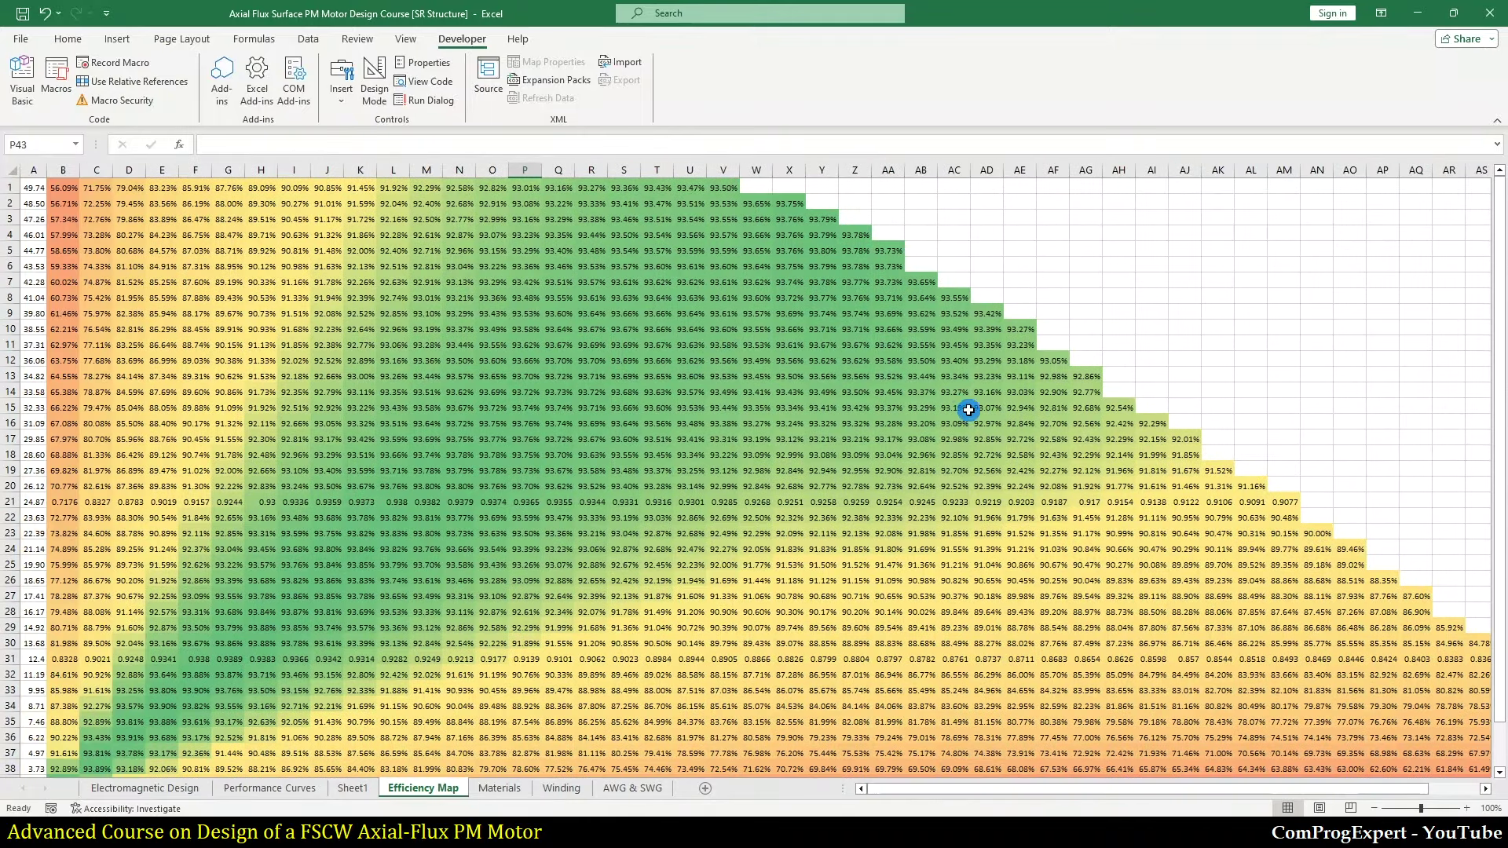
click(721, 186)
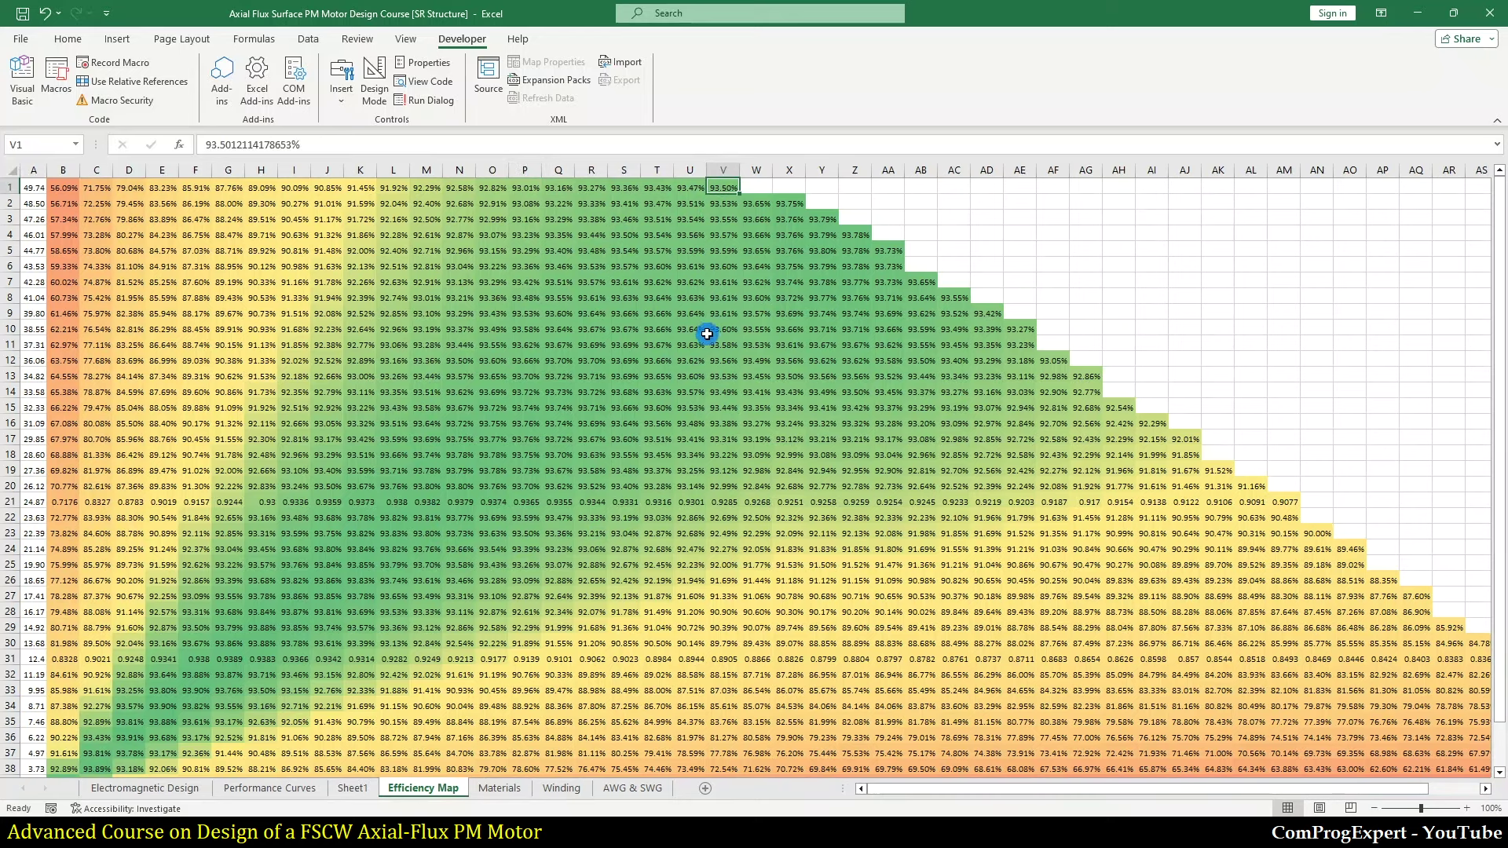
scroll(711, 326, down, 2)
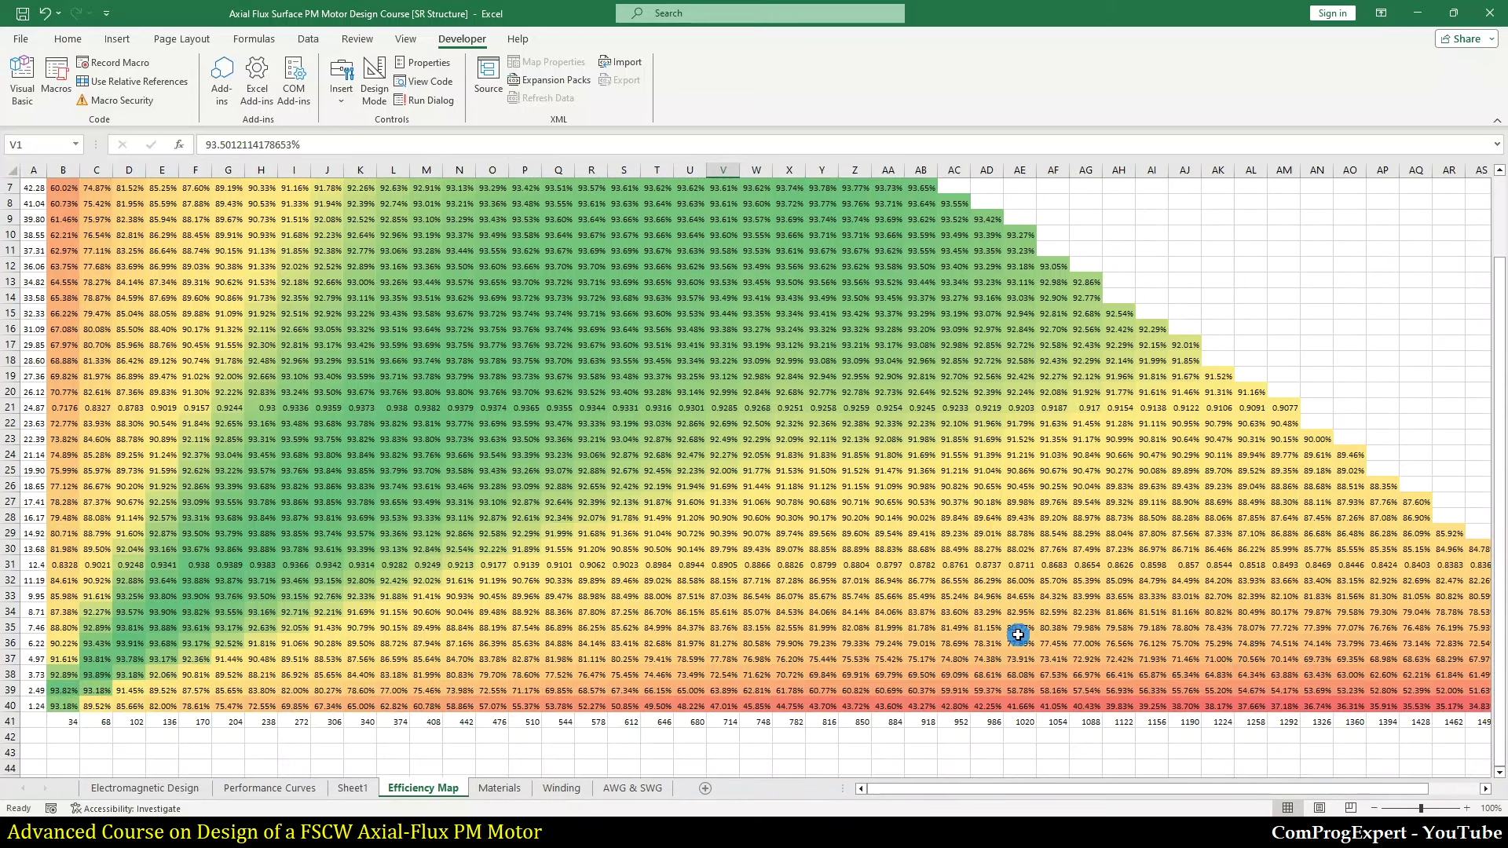
scroll(919, 614, down, 1)
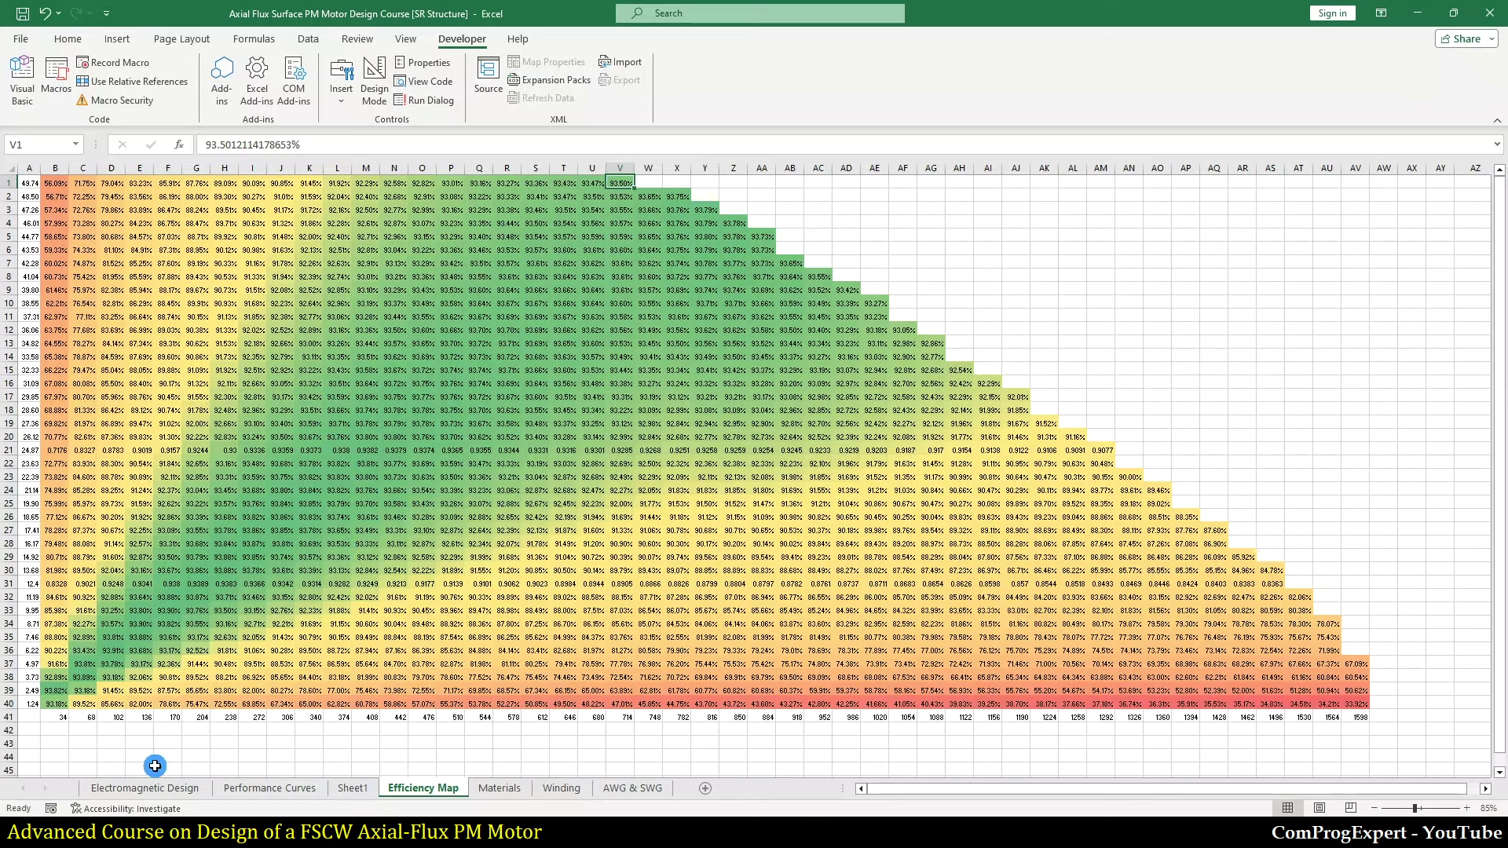
click(161, 790)
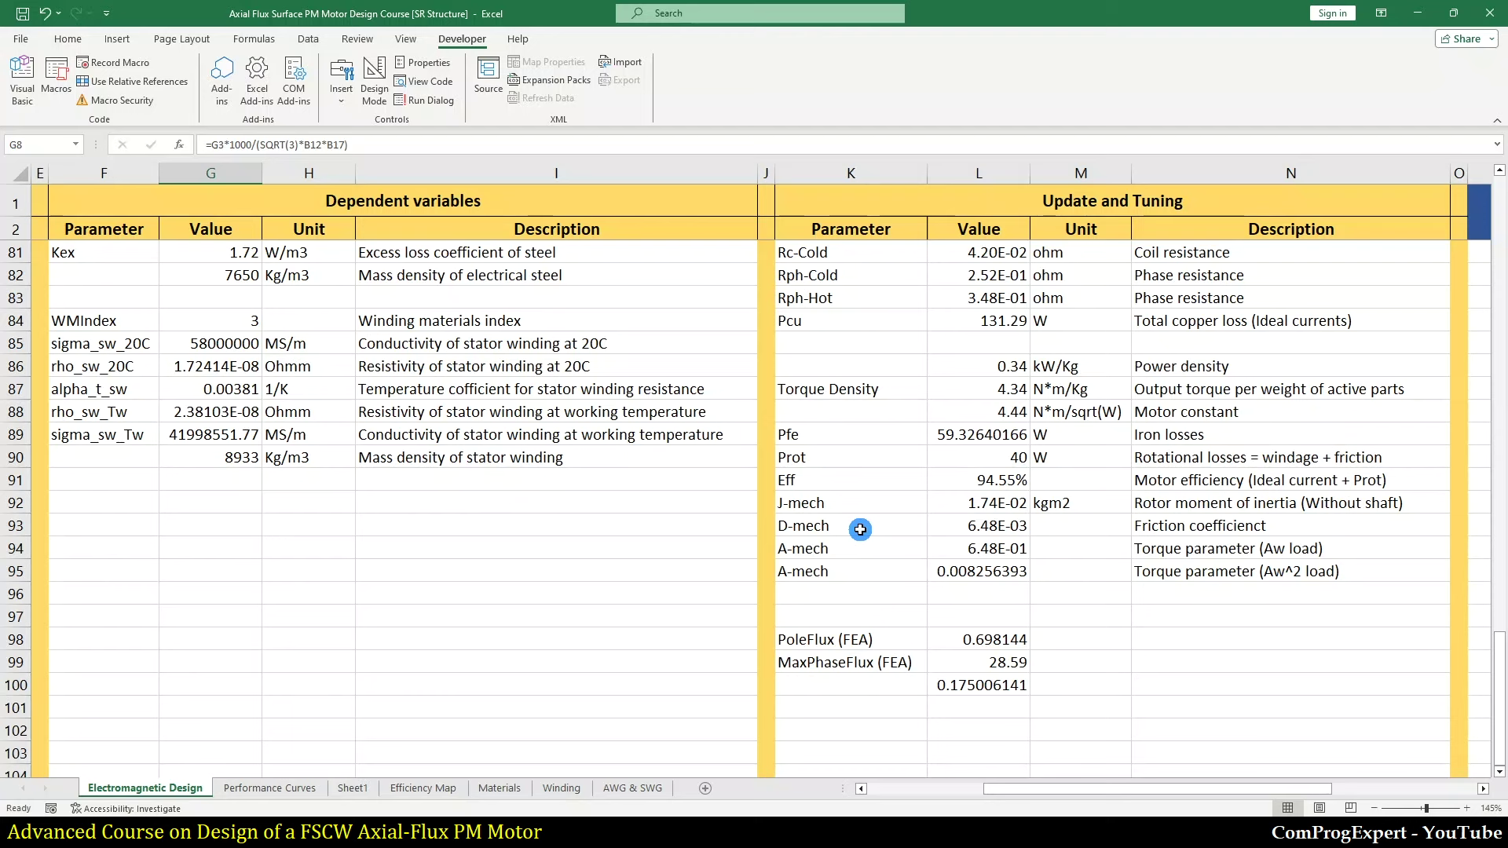
Step: Review the Core resistance slide 141, then return to Excel's Performance Curves sheet showing Rc 540 ohm
mouse_move(363, 831)
click(363, 754)
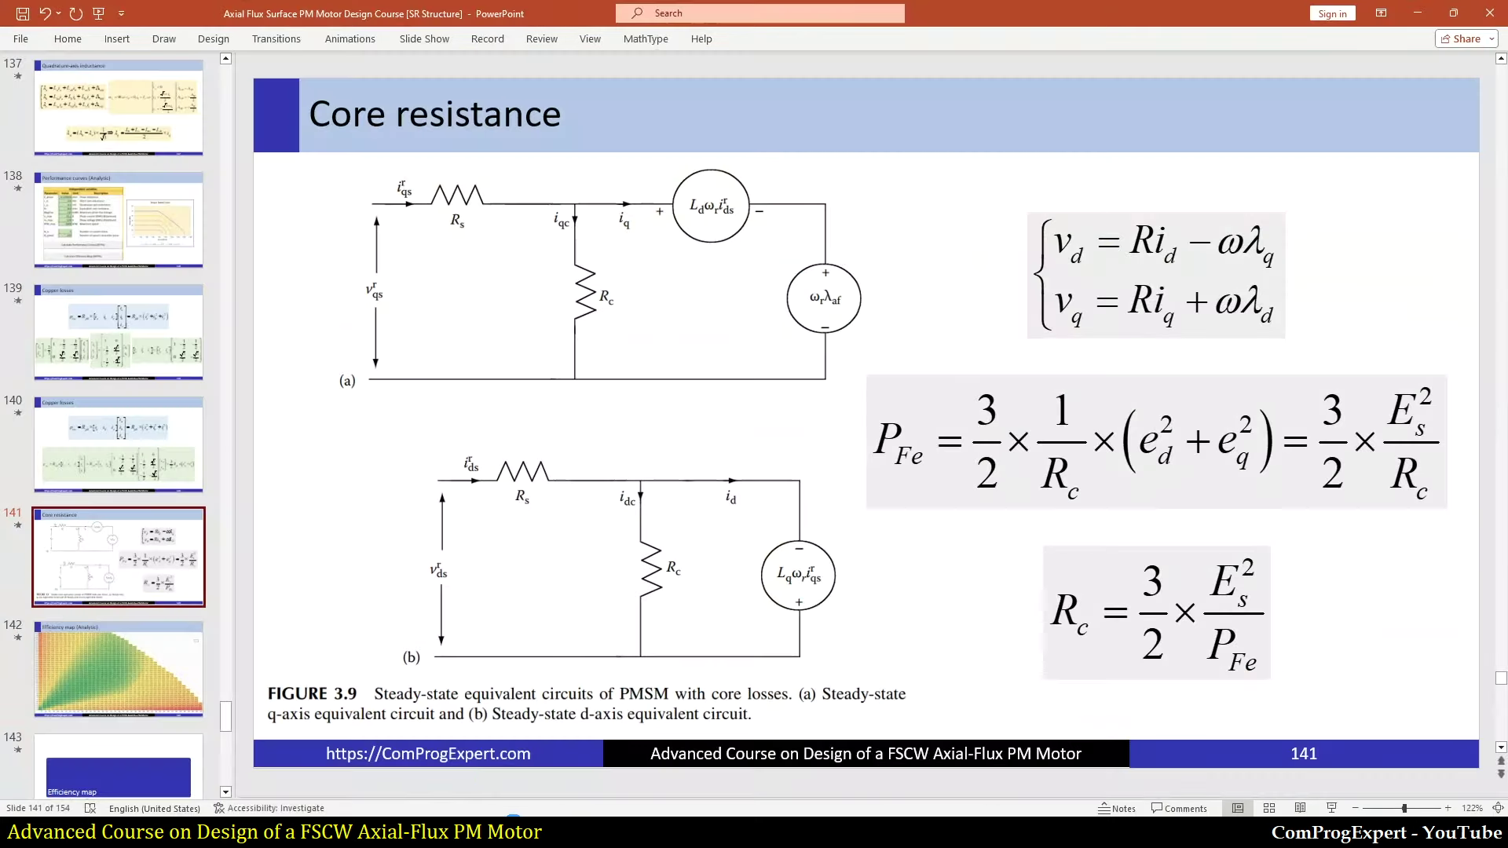
mouse_move(513, 831)
click(444, 763)
click(248, 790)
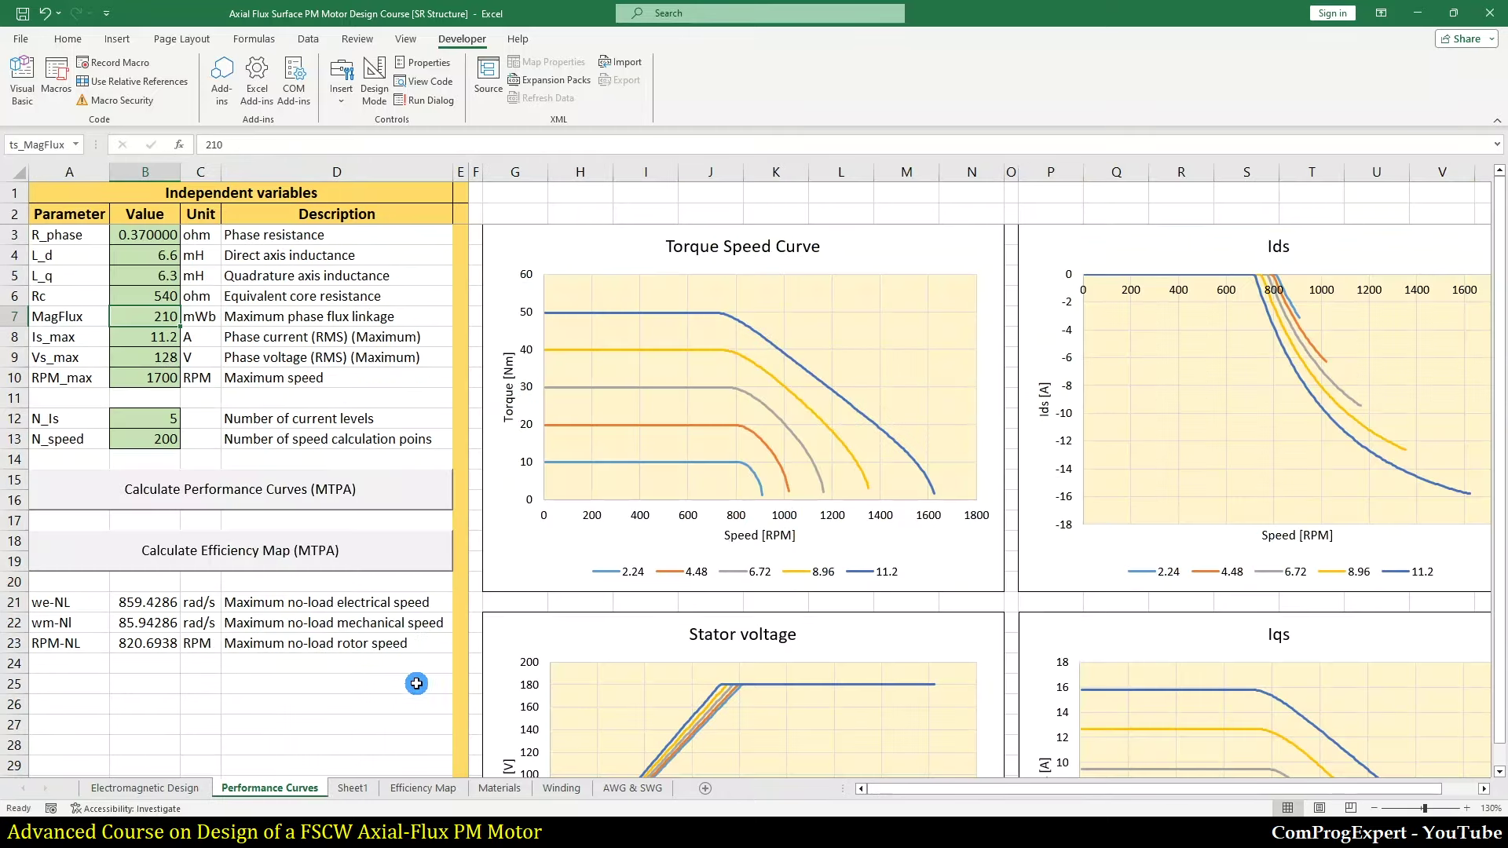
Step: Compare the recalculated Efficiency Map grid with the Performance Curves parameters (Rc 540 ohm)
click(422, 788)
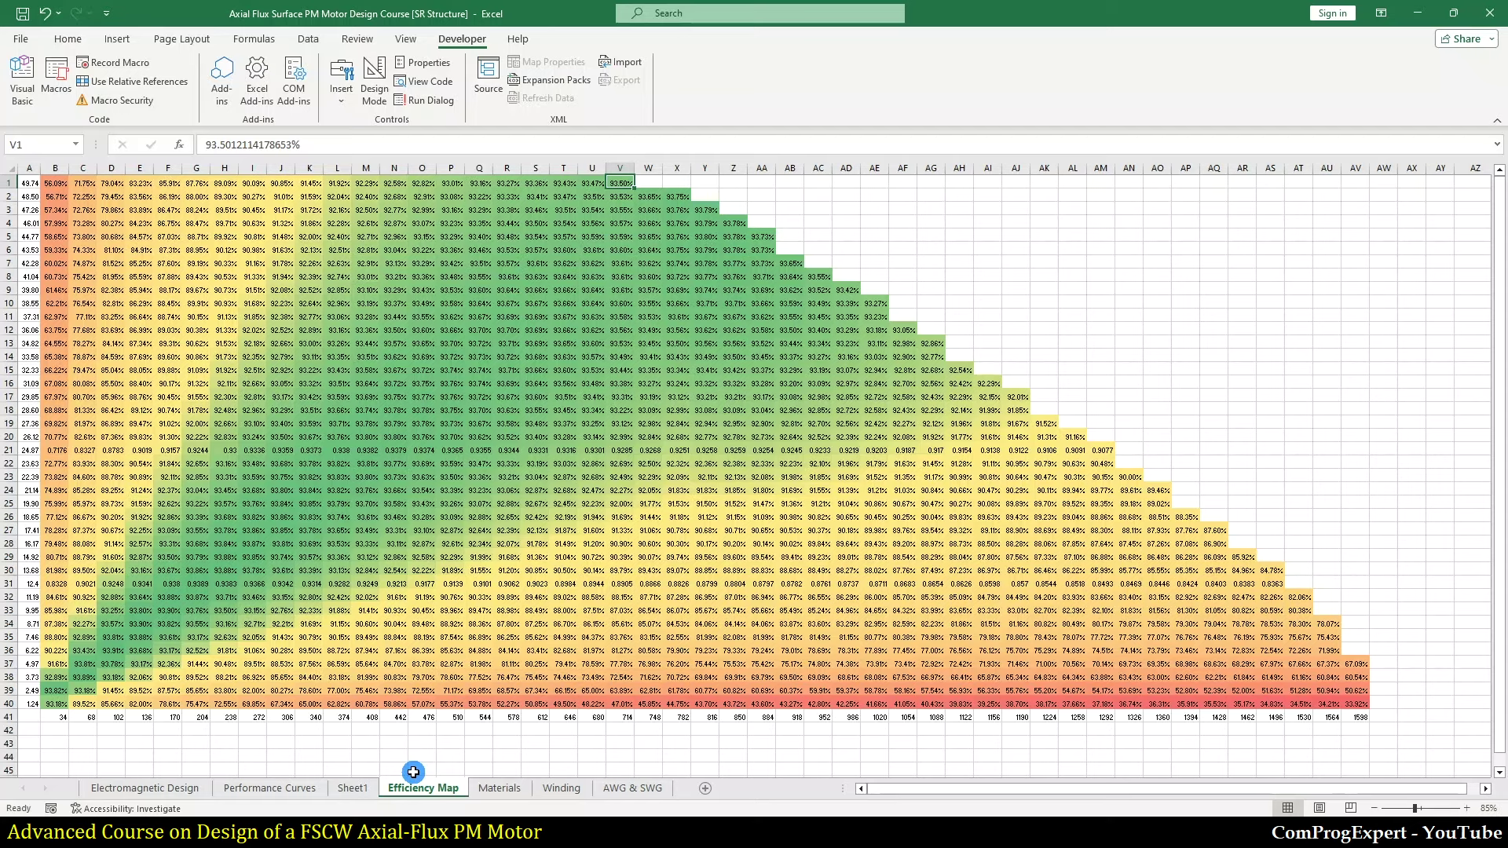
click(283, 787)
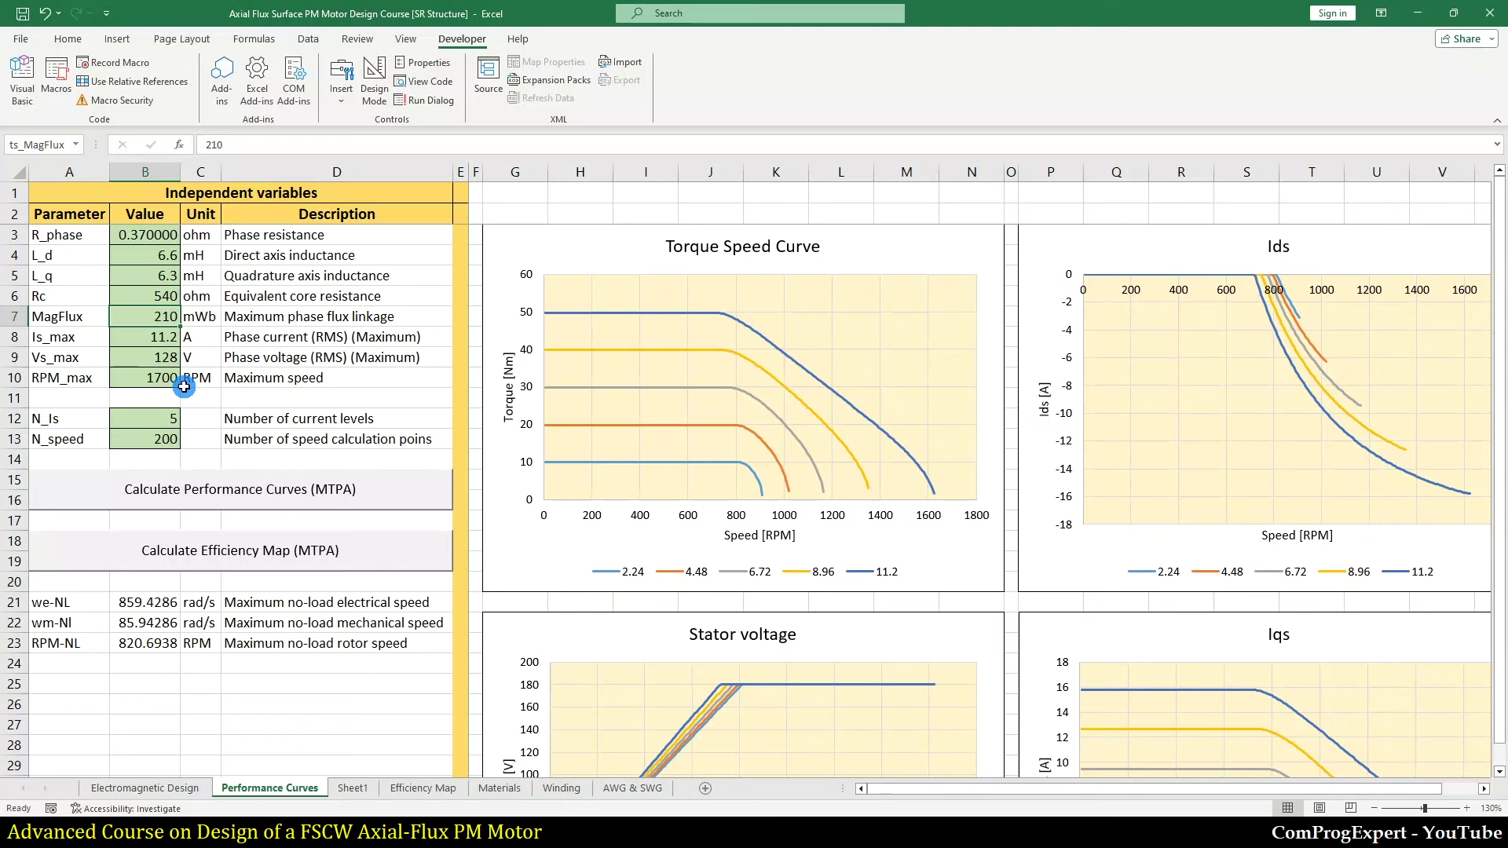
click(423, 787)
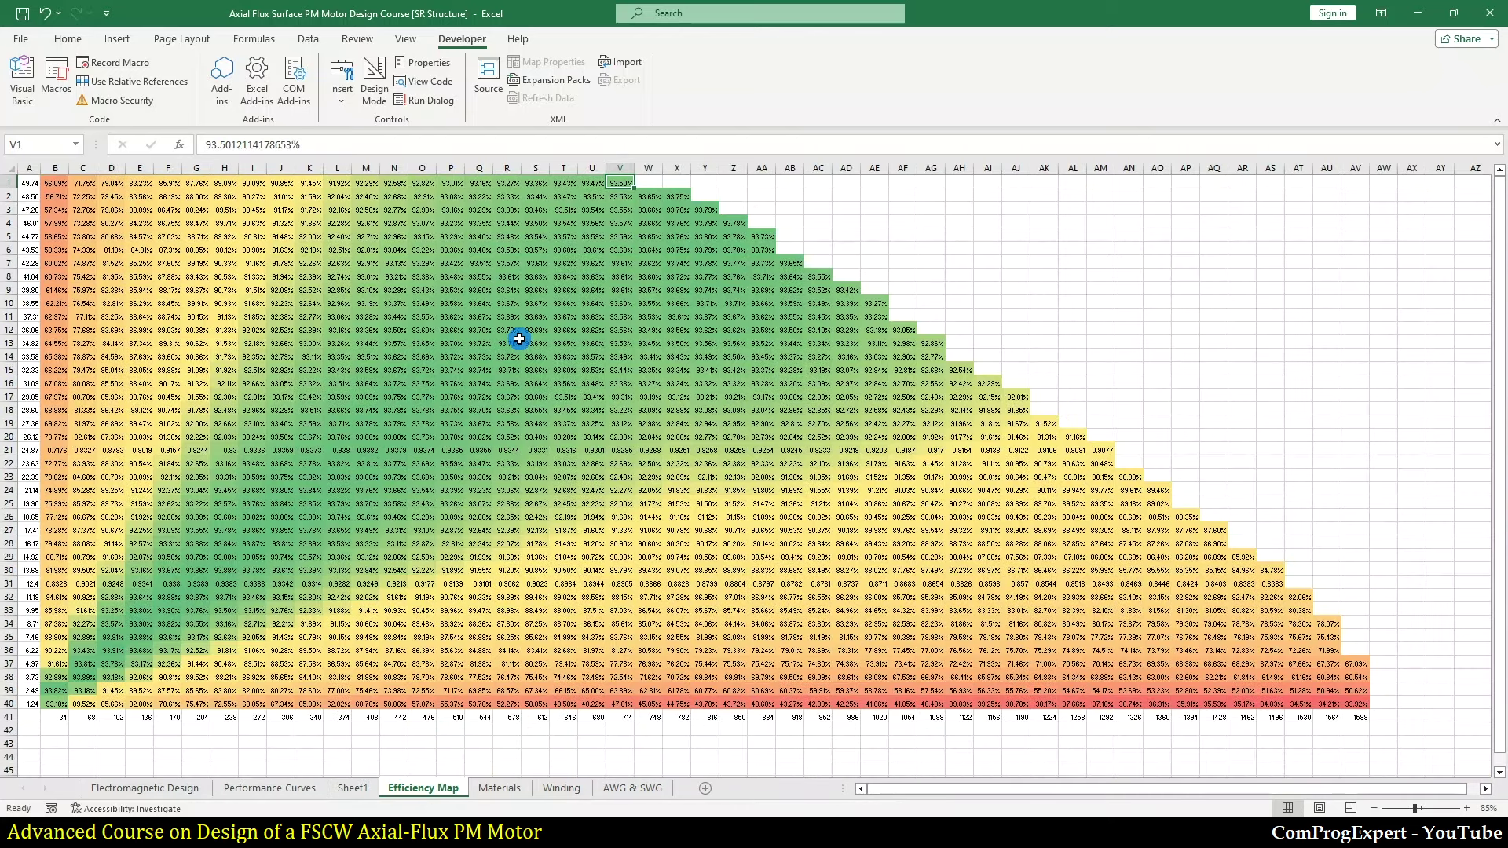